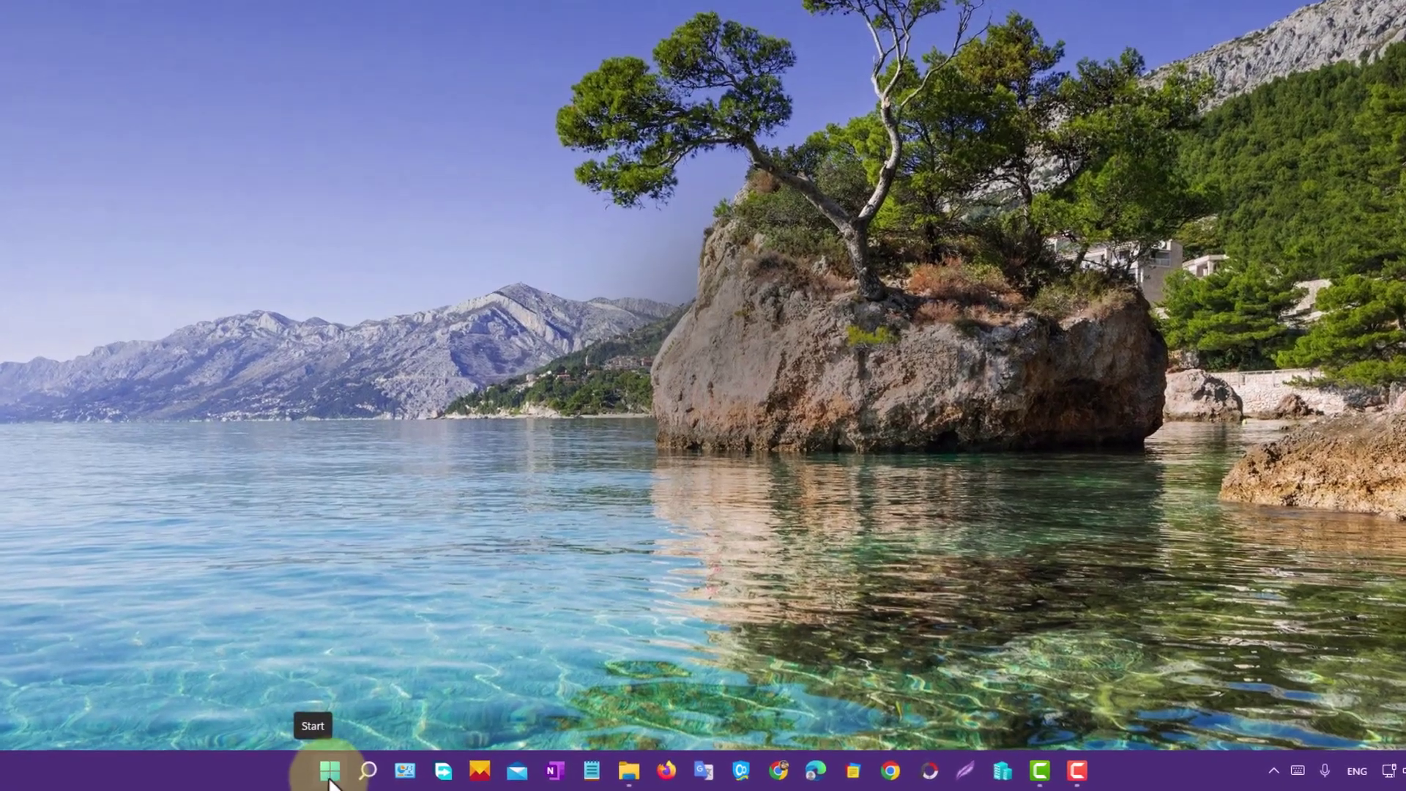
Open Device Manager from the Start button's quick-link list, reposition its window and close it
right_click(381, 775)
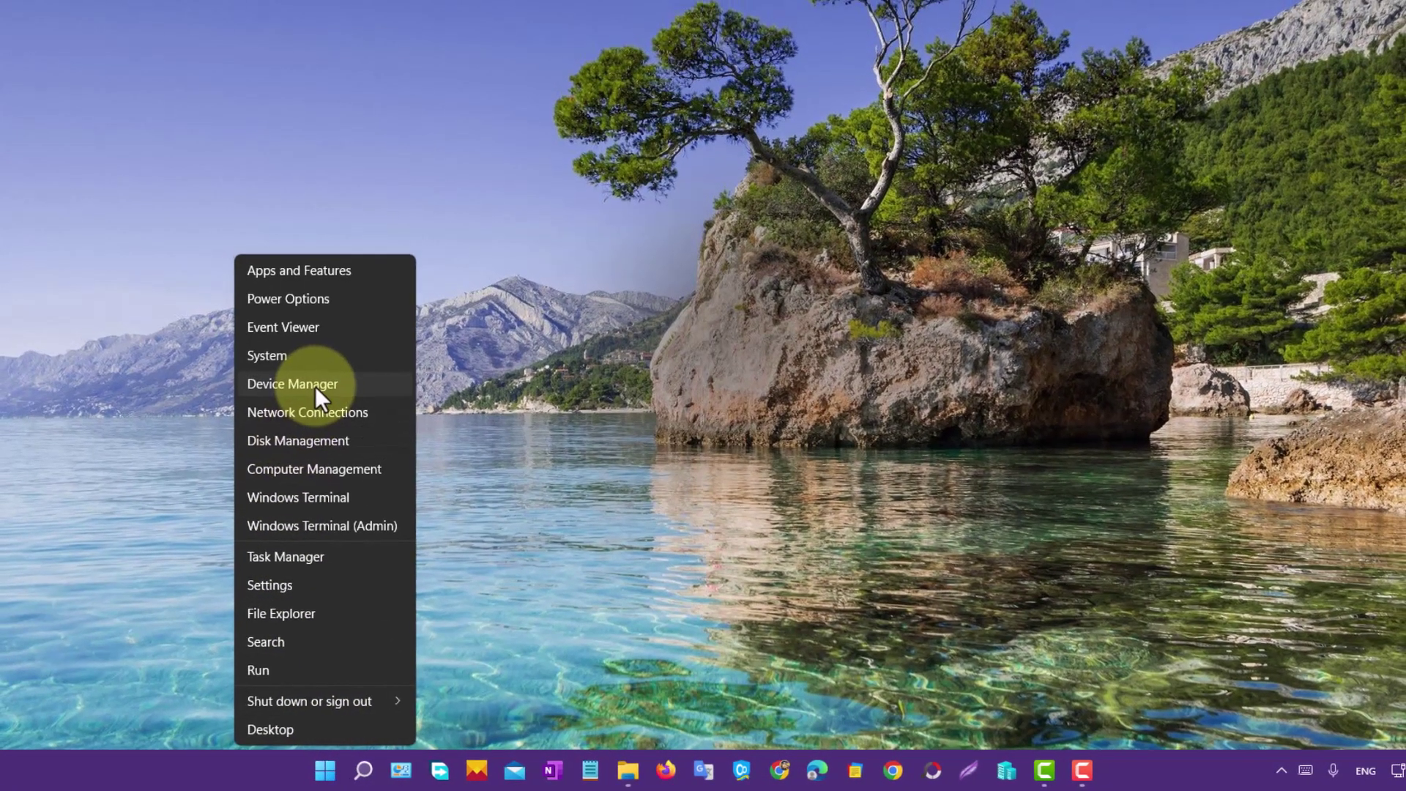
click(314, 381)
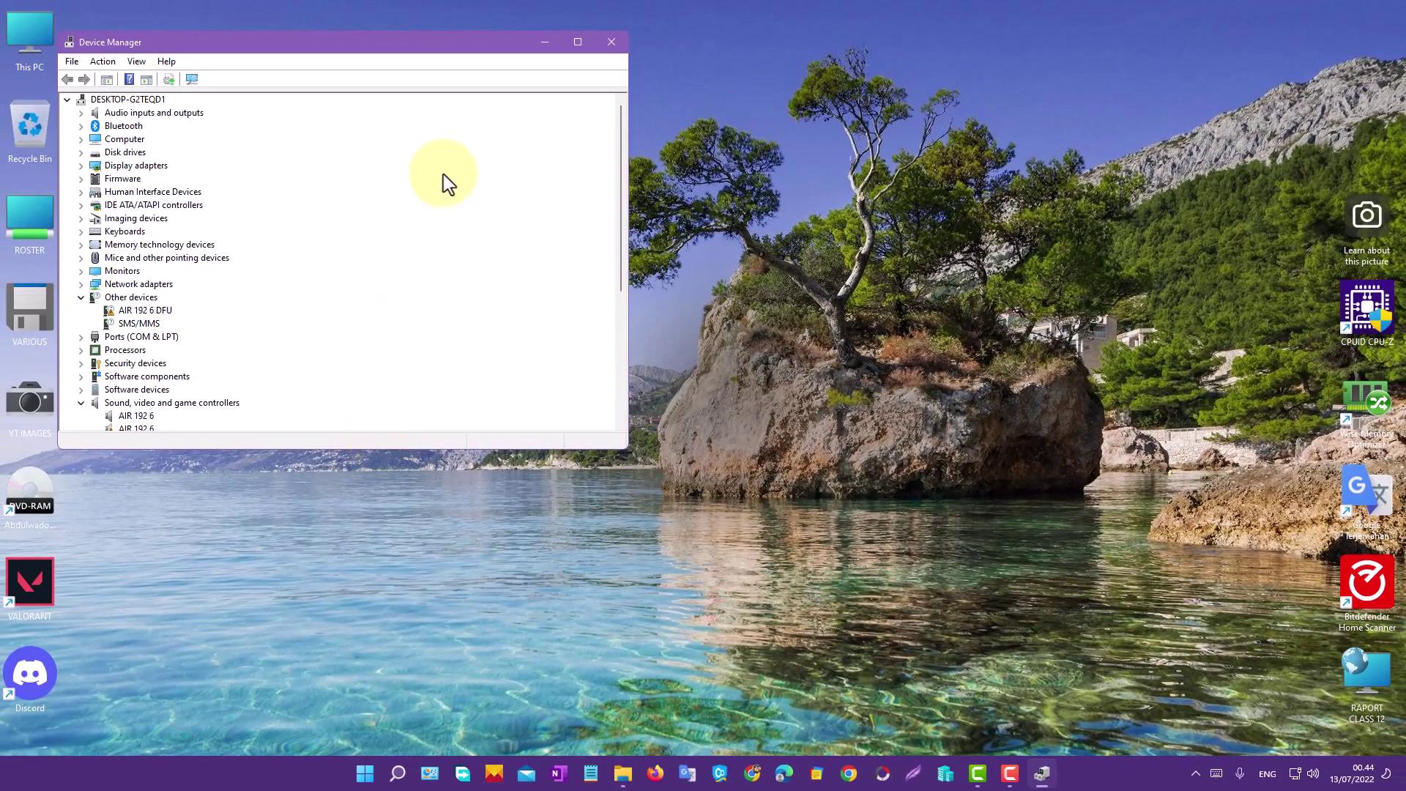
drag(418, 42, 831, 52)
click(1025, 52)
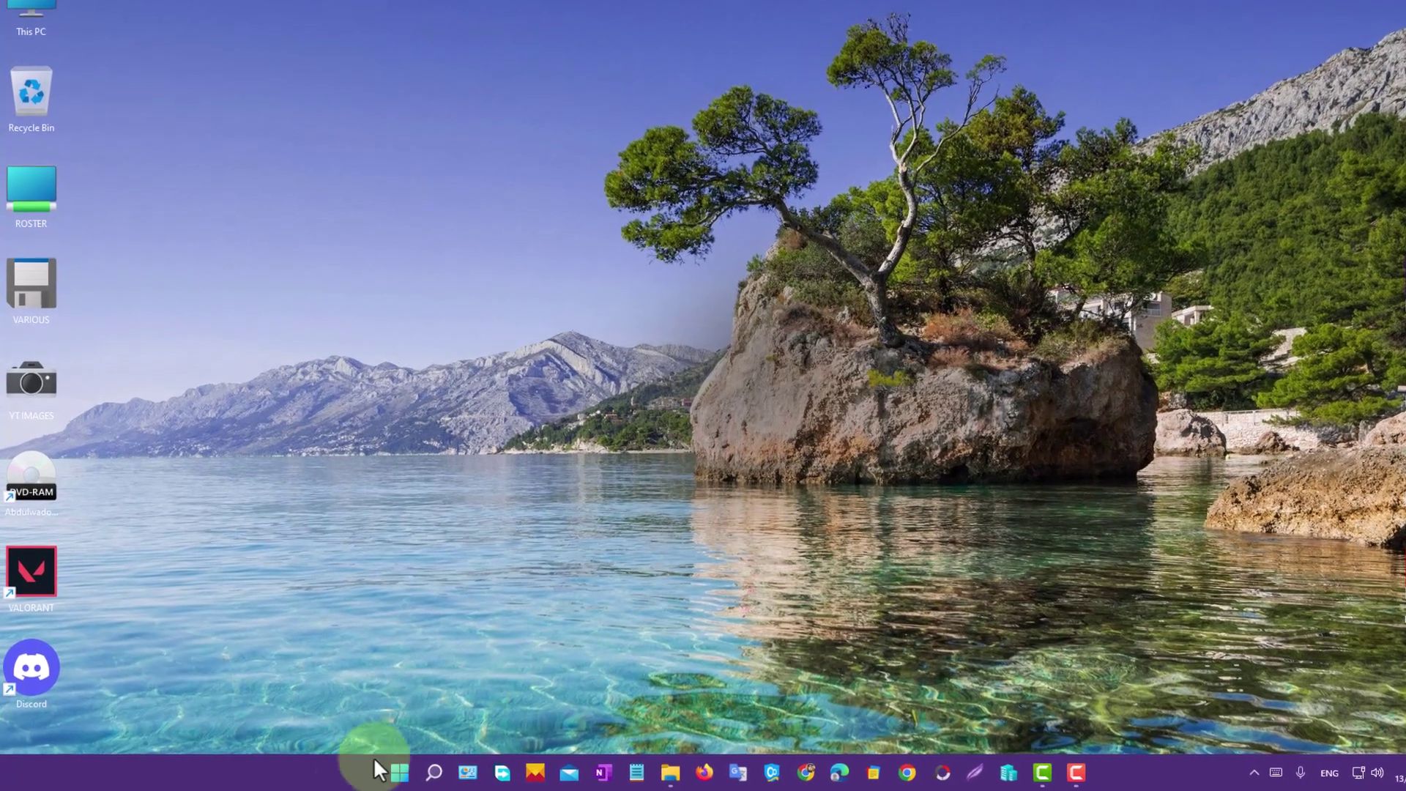
Search Windows for "device" and open Device Manager from the results
mouse_move(415, 774)
click(528, 769)
text(device)
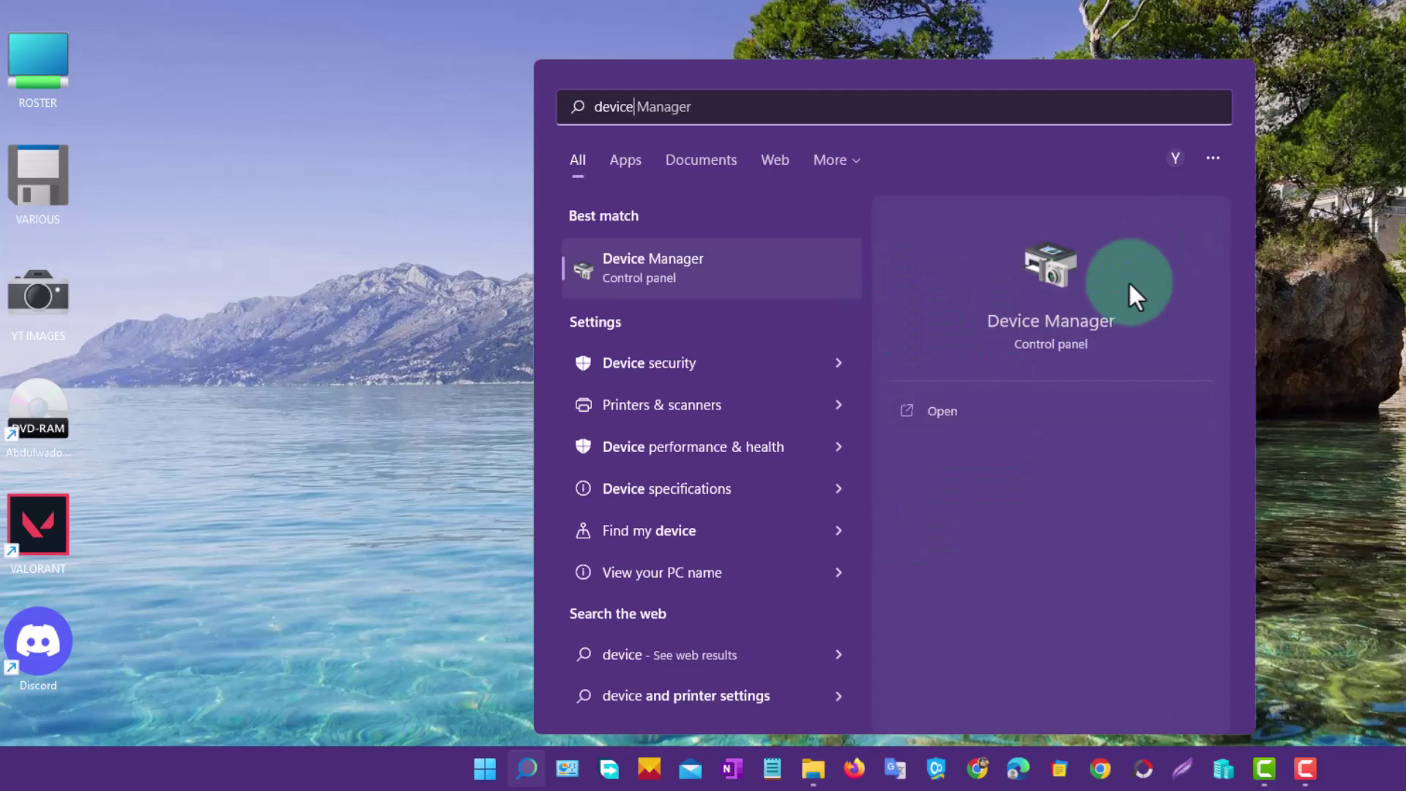
click(1071, 329)
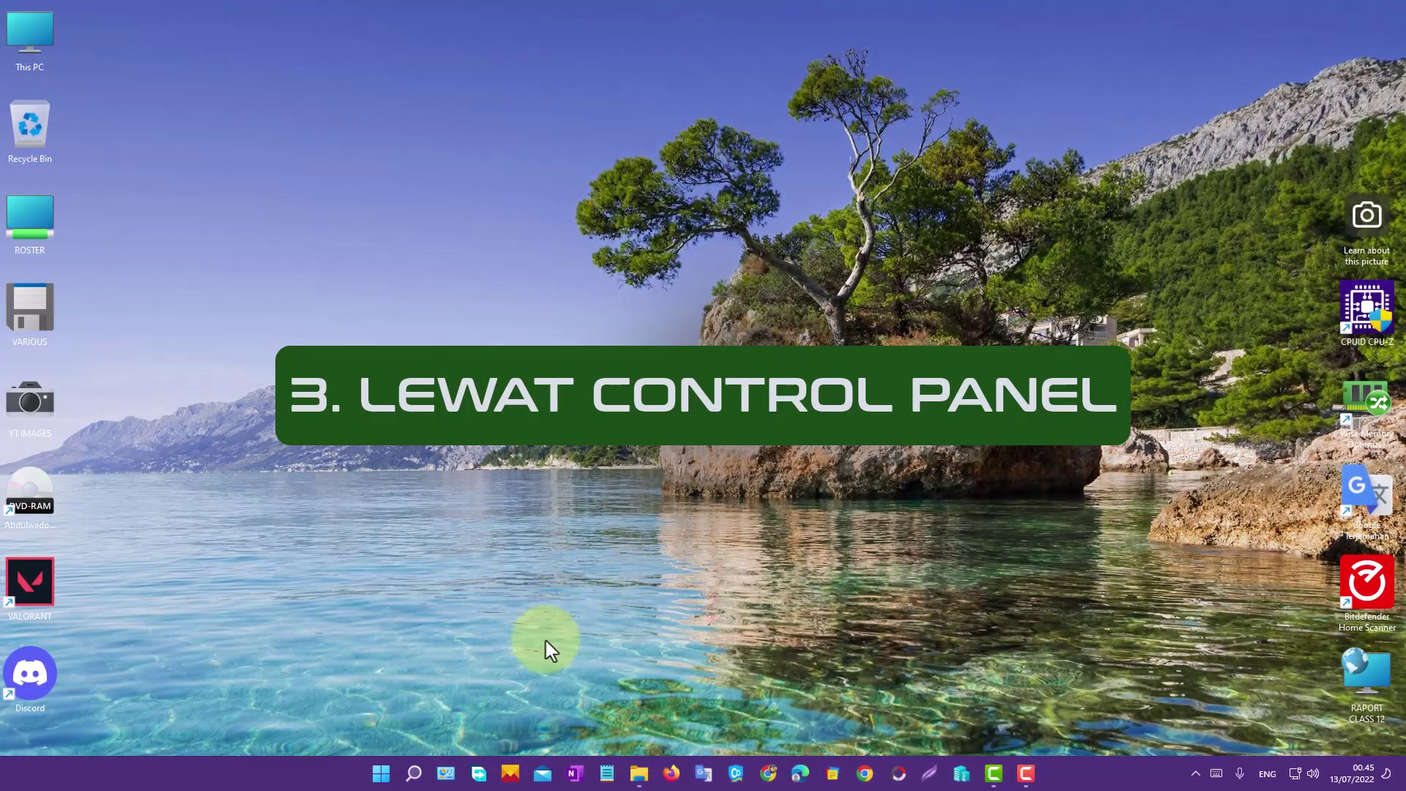
Open Device Manager from Control Panel and reposition its window
click(446, 773)
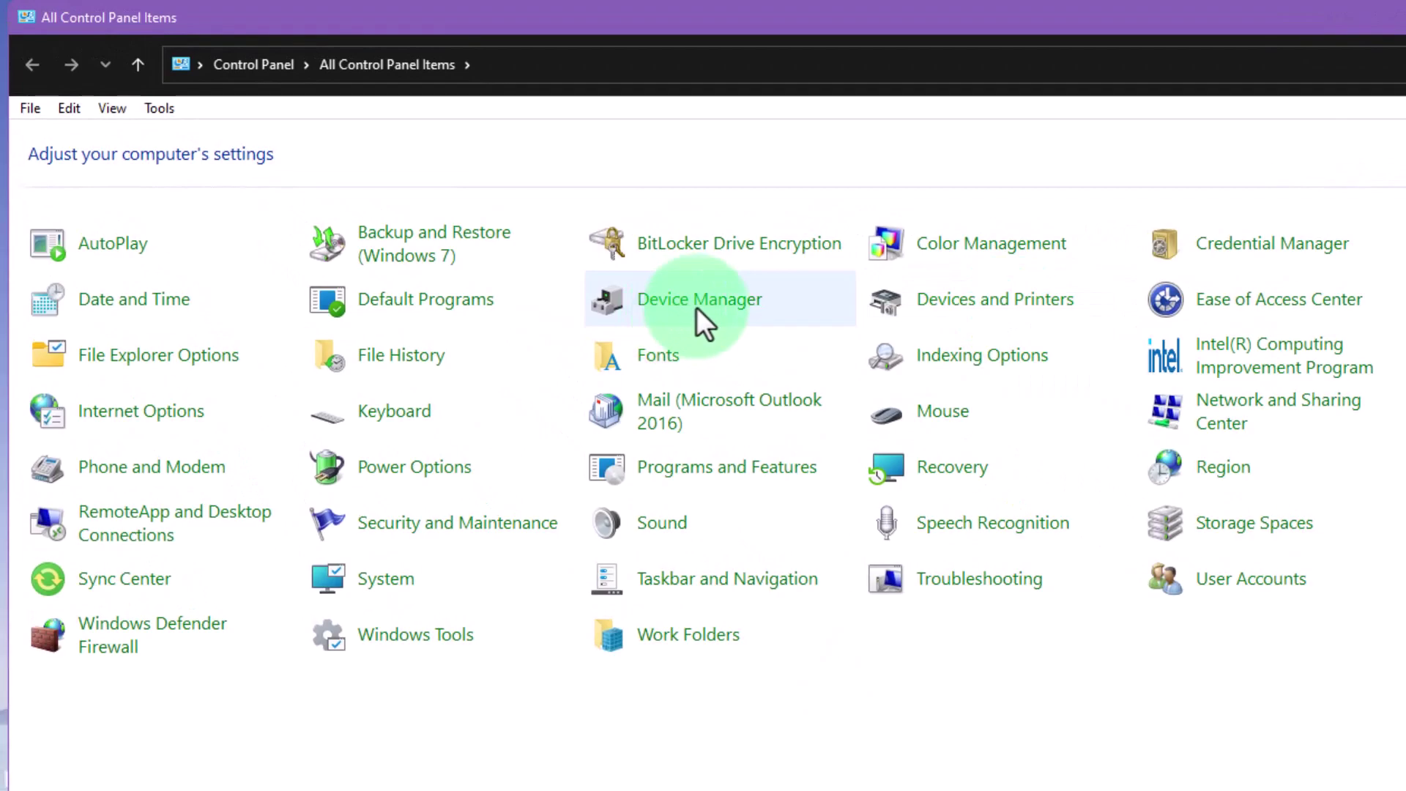
click(689, 302)
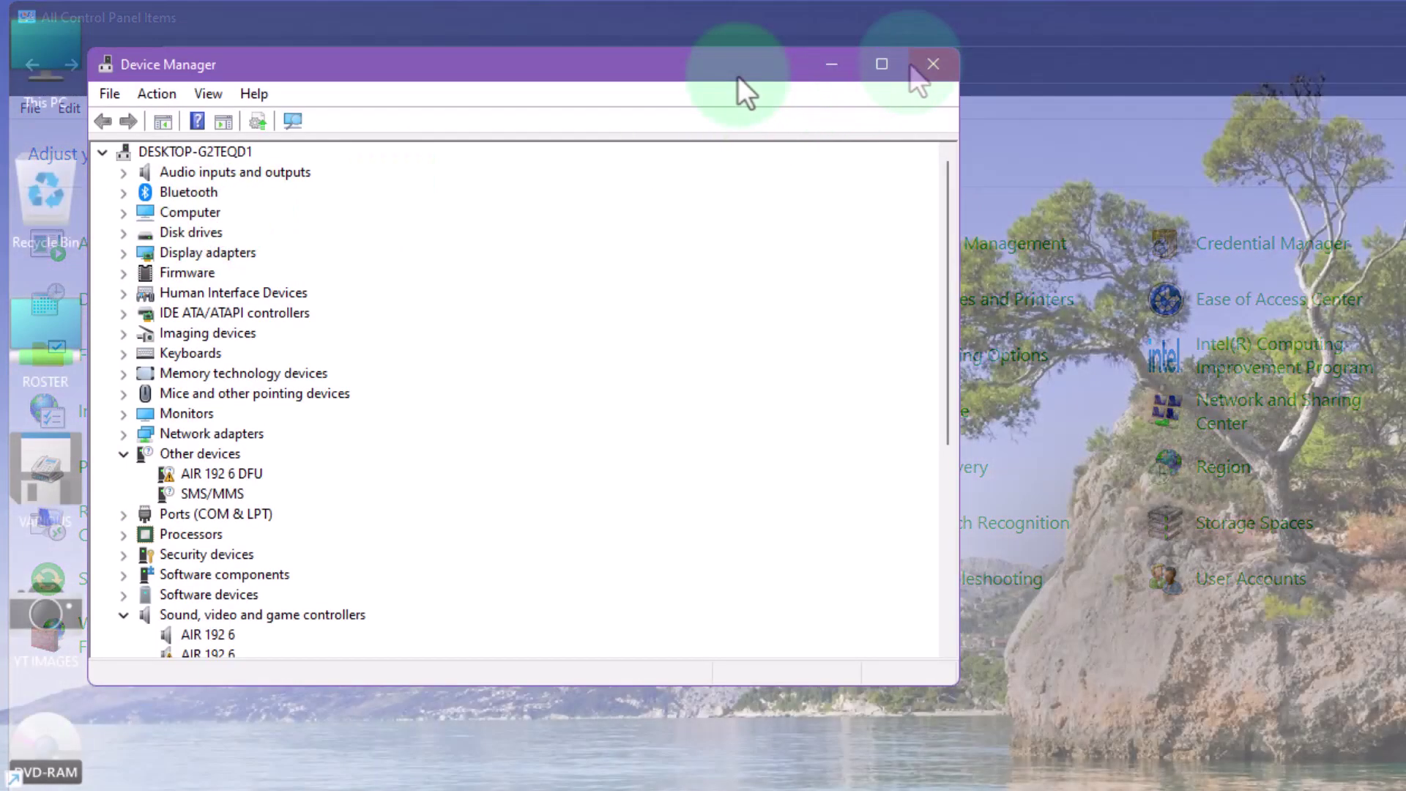
drag(738, 76, 1271, 108)
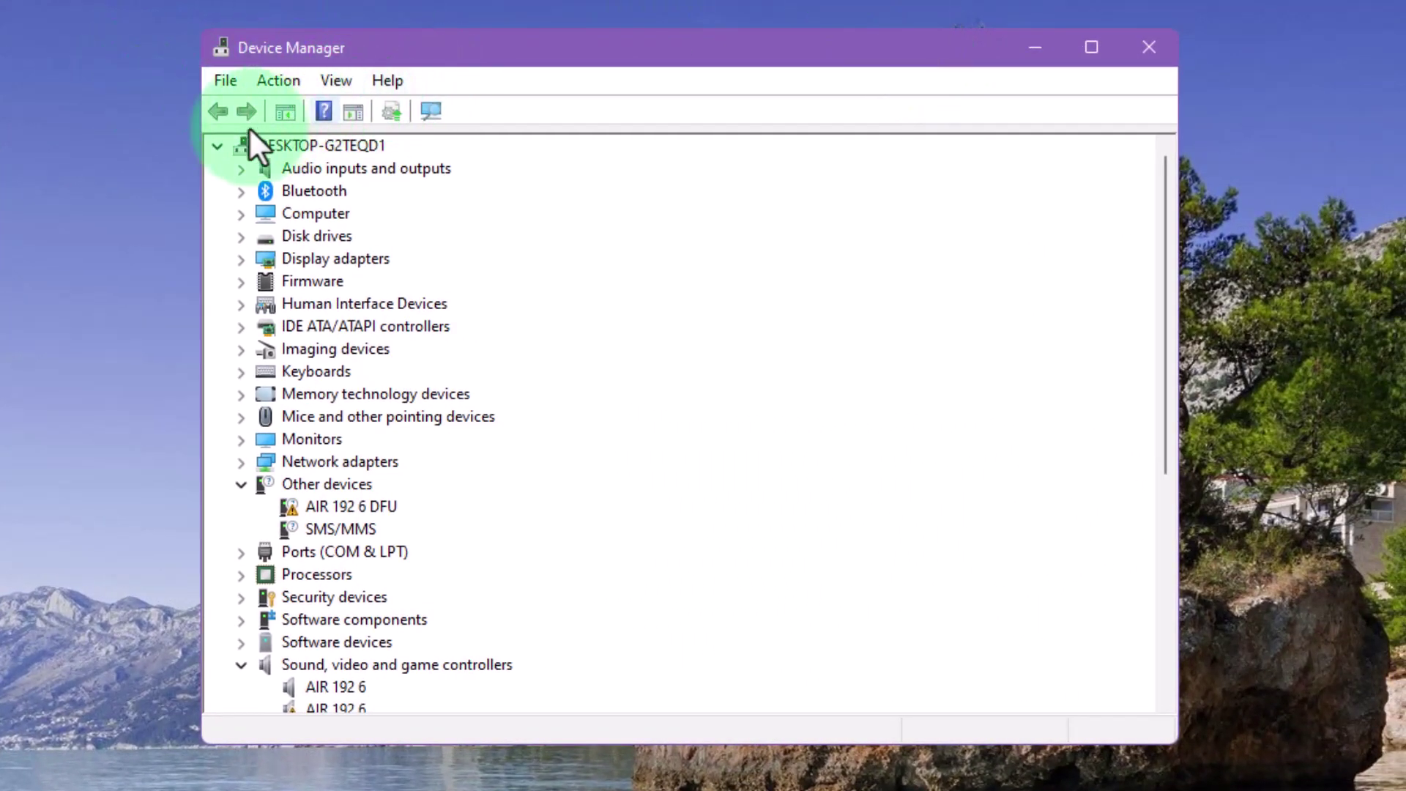
Start deleting the saved console files in the Disk Cleanup options, decline the deletion and close the options
click(226, 81)
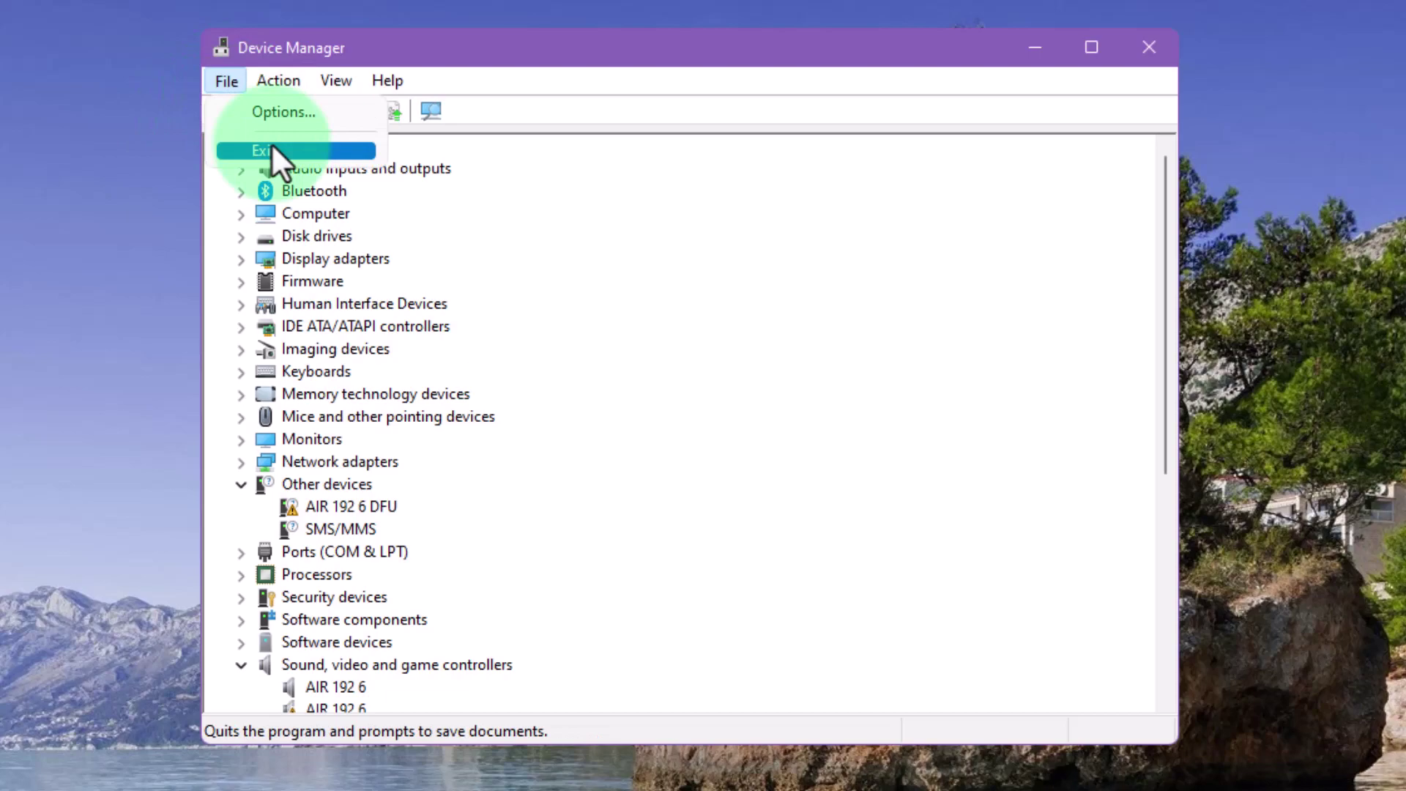
click(296, 110)
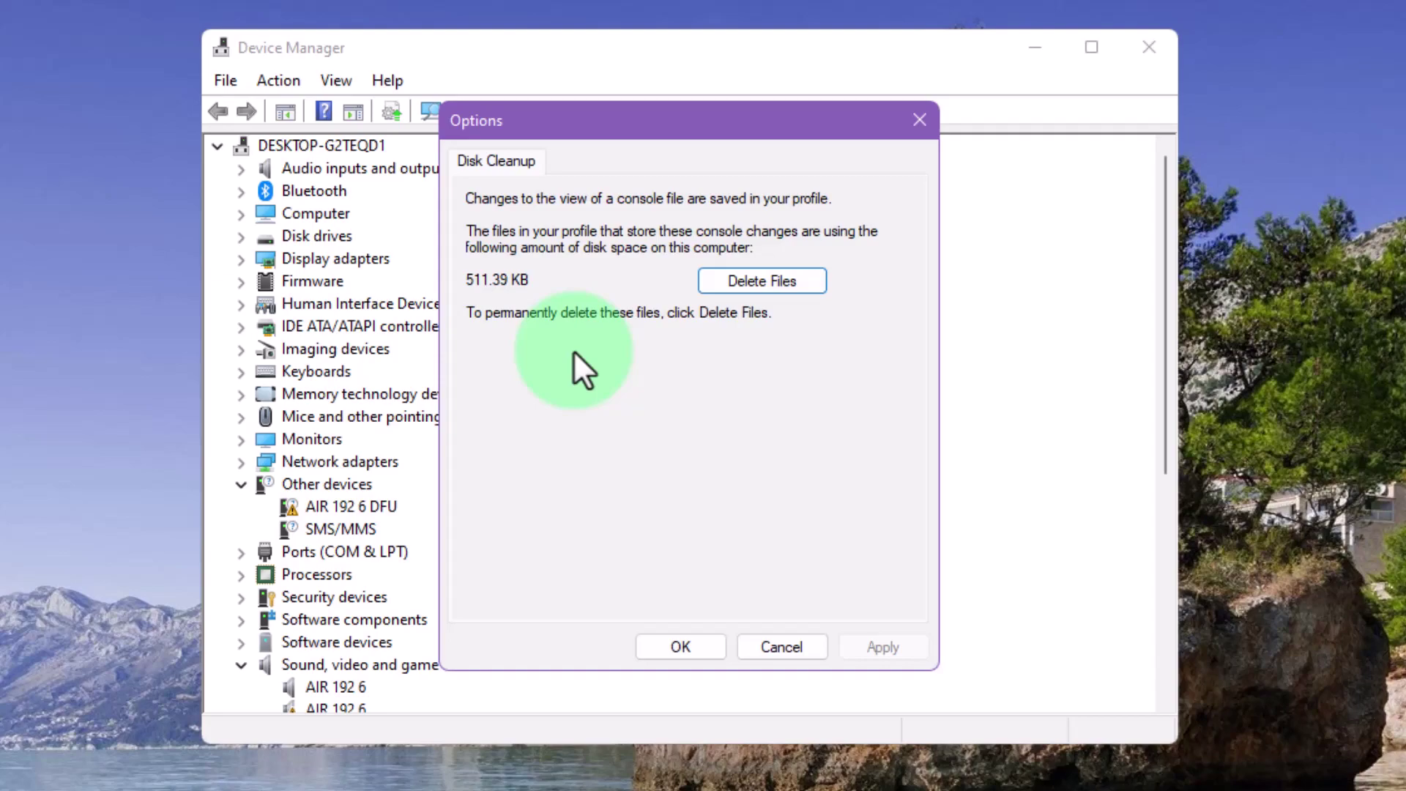
click(777, 281)
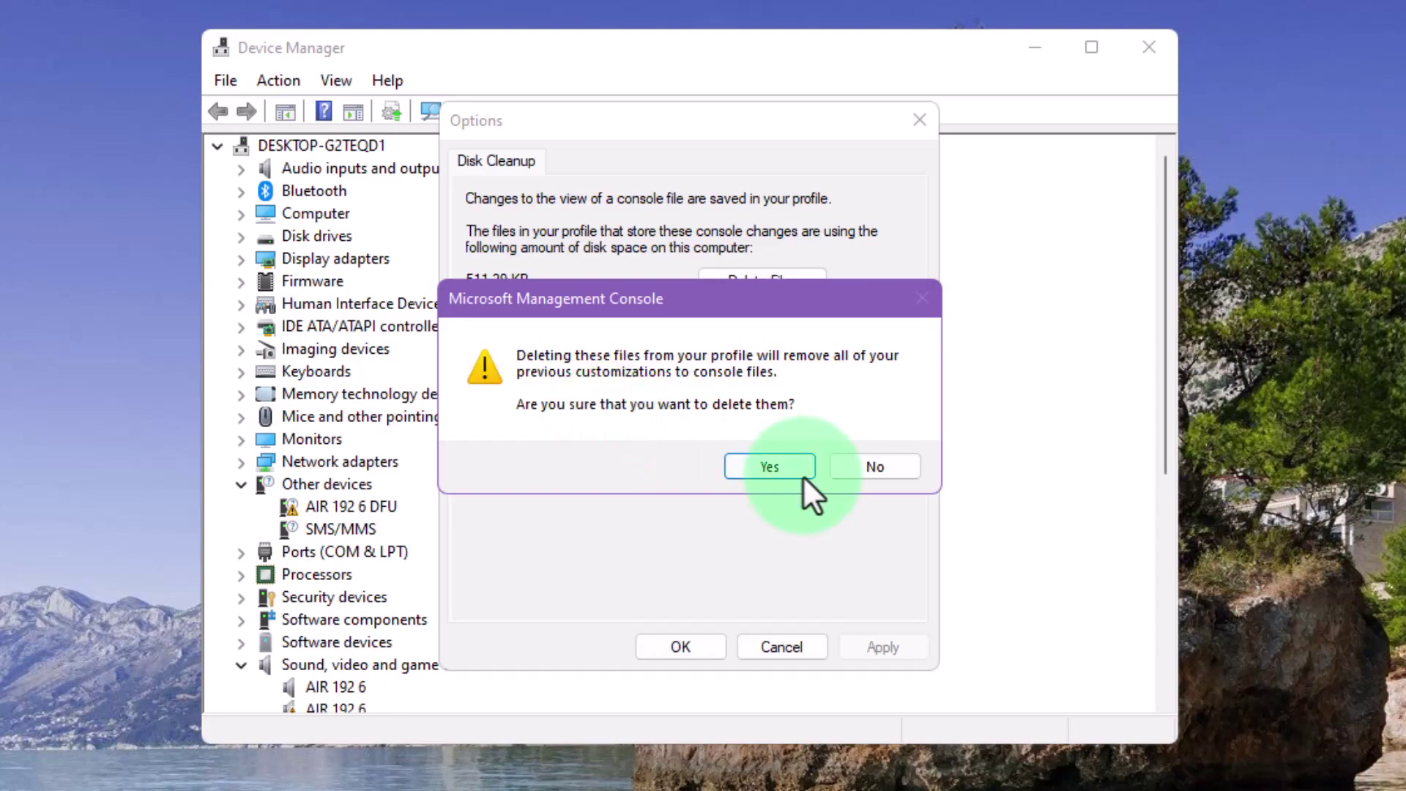
click(878, 466)
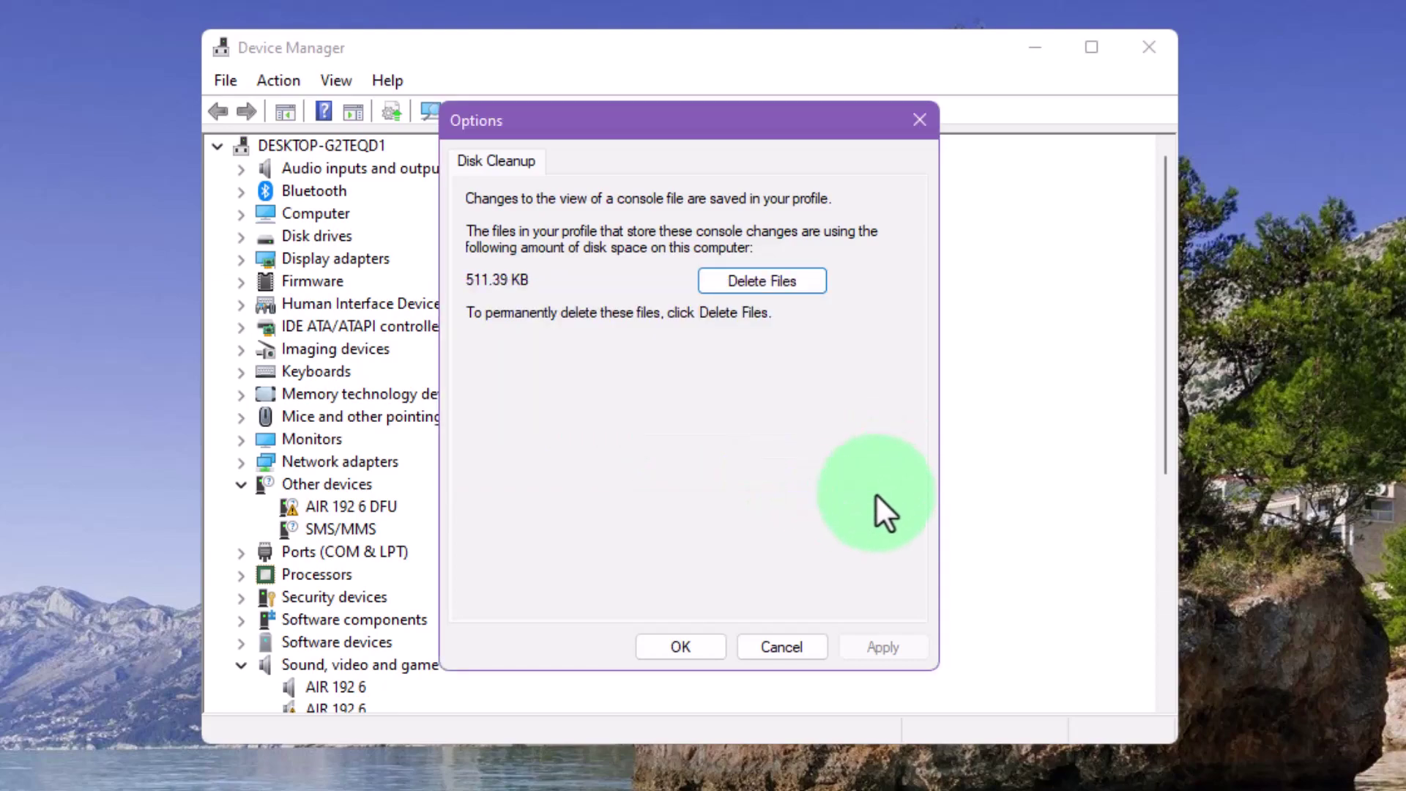
click(686, 645)
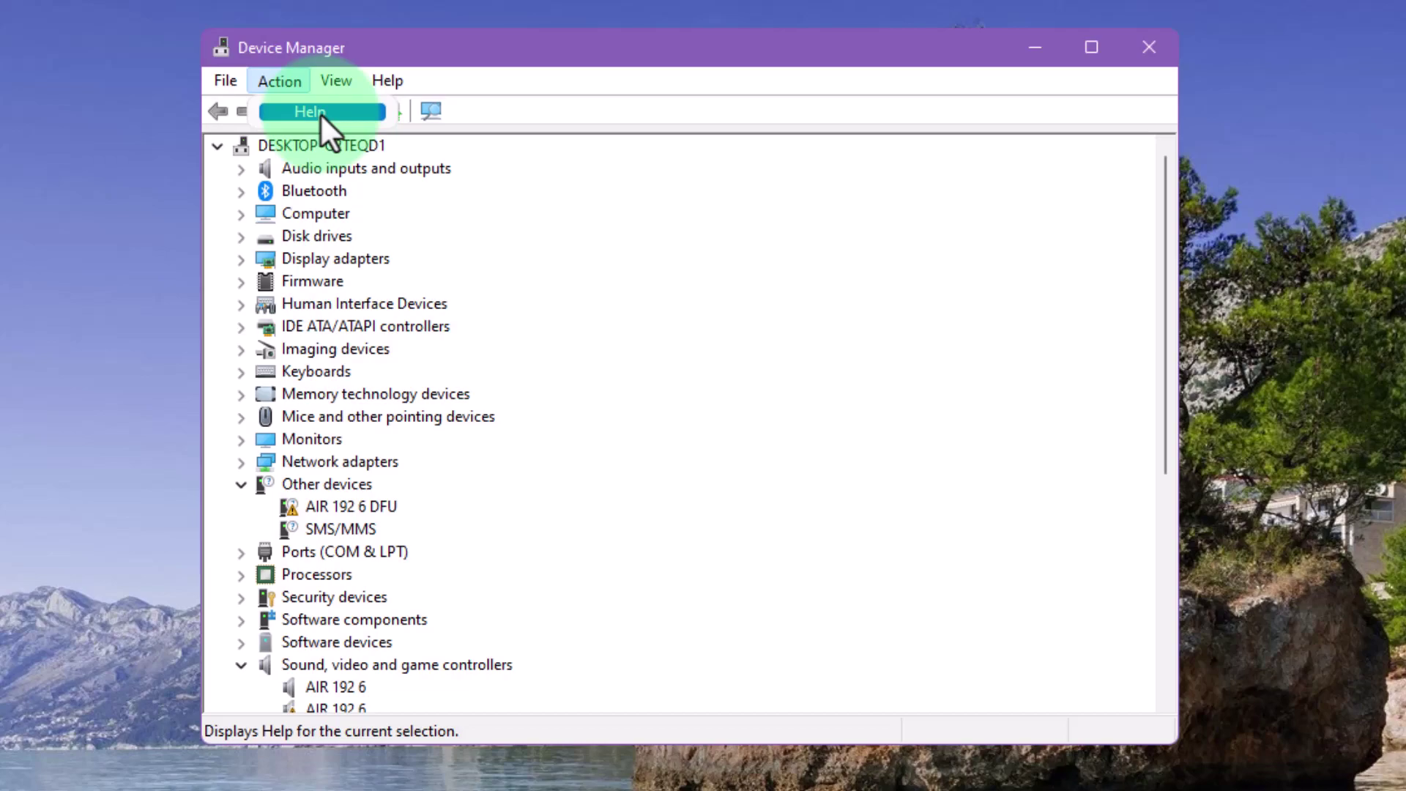
Open Device Manager's help and examine the error codes and resolutions listed in the Microsoft support article
click(320, 113)
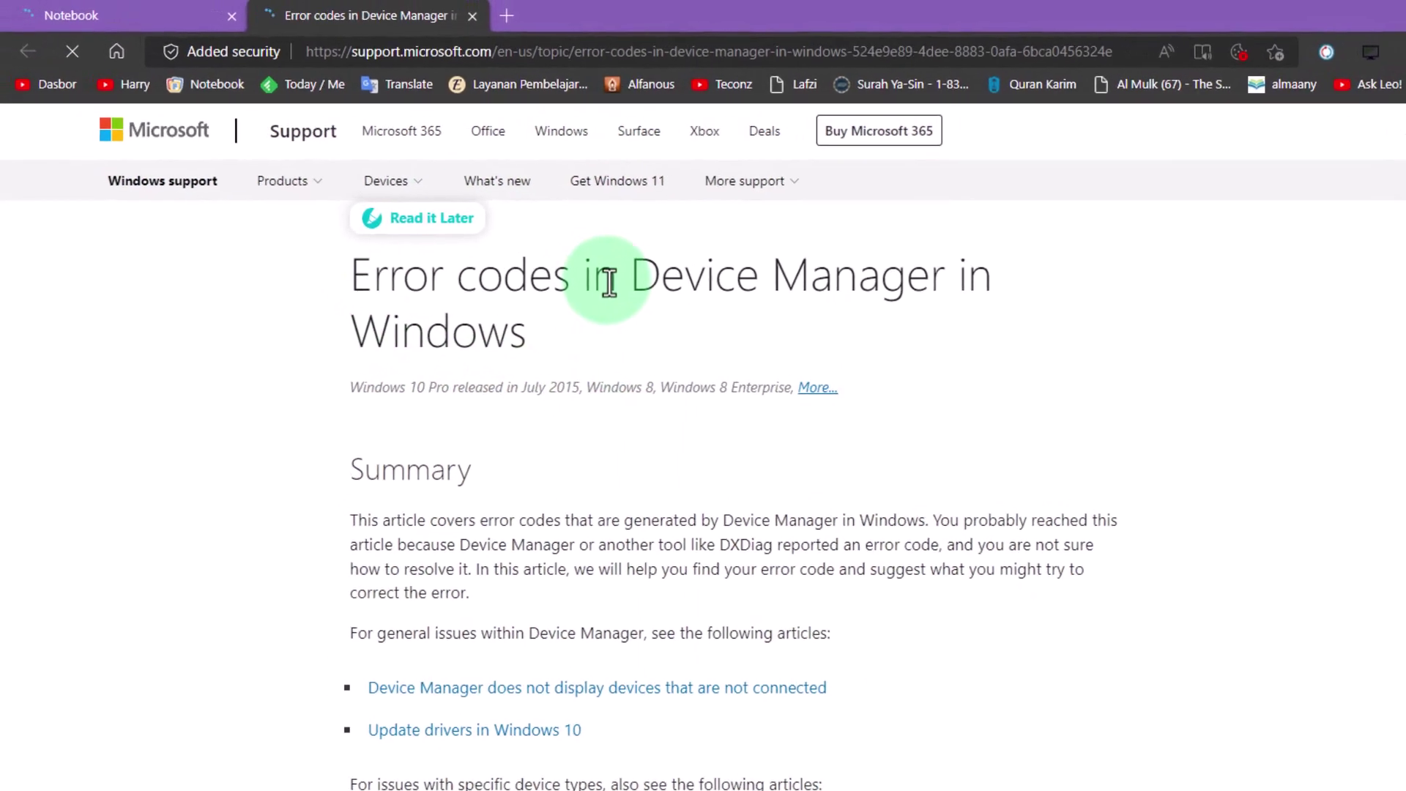
key(alt+Tab)
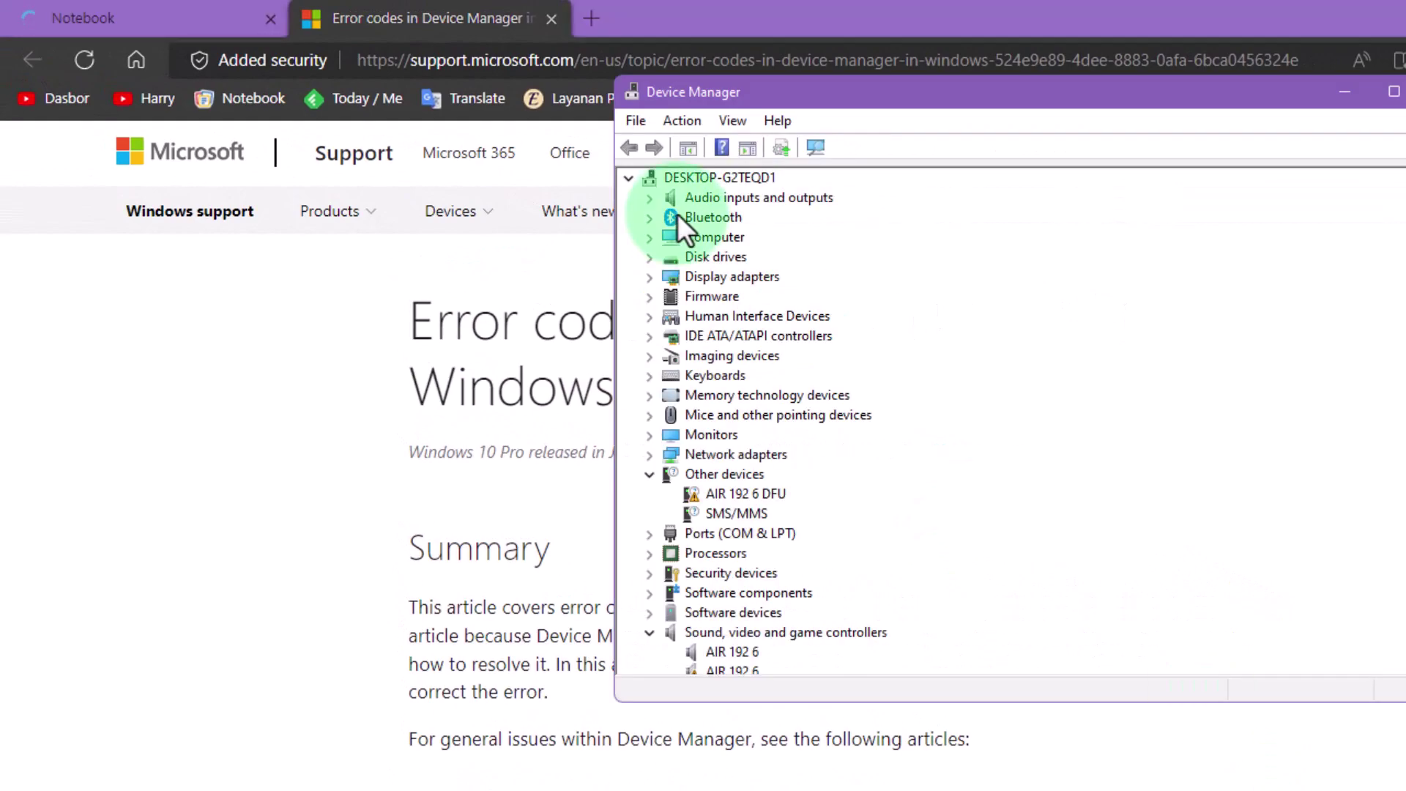
click(1345, 93)
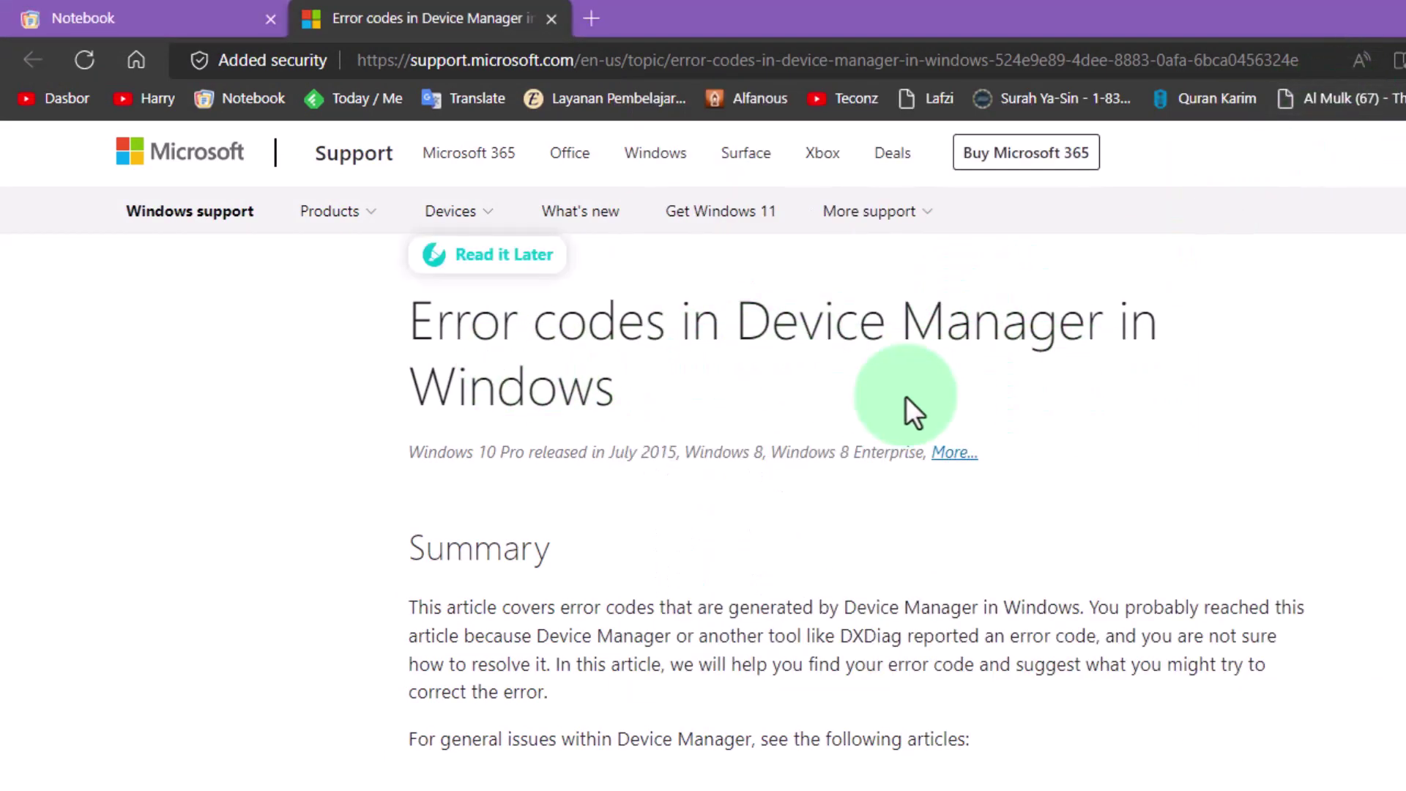
scroll(1133, 399, down, 15)
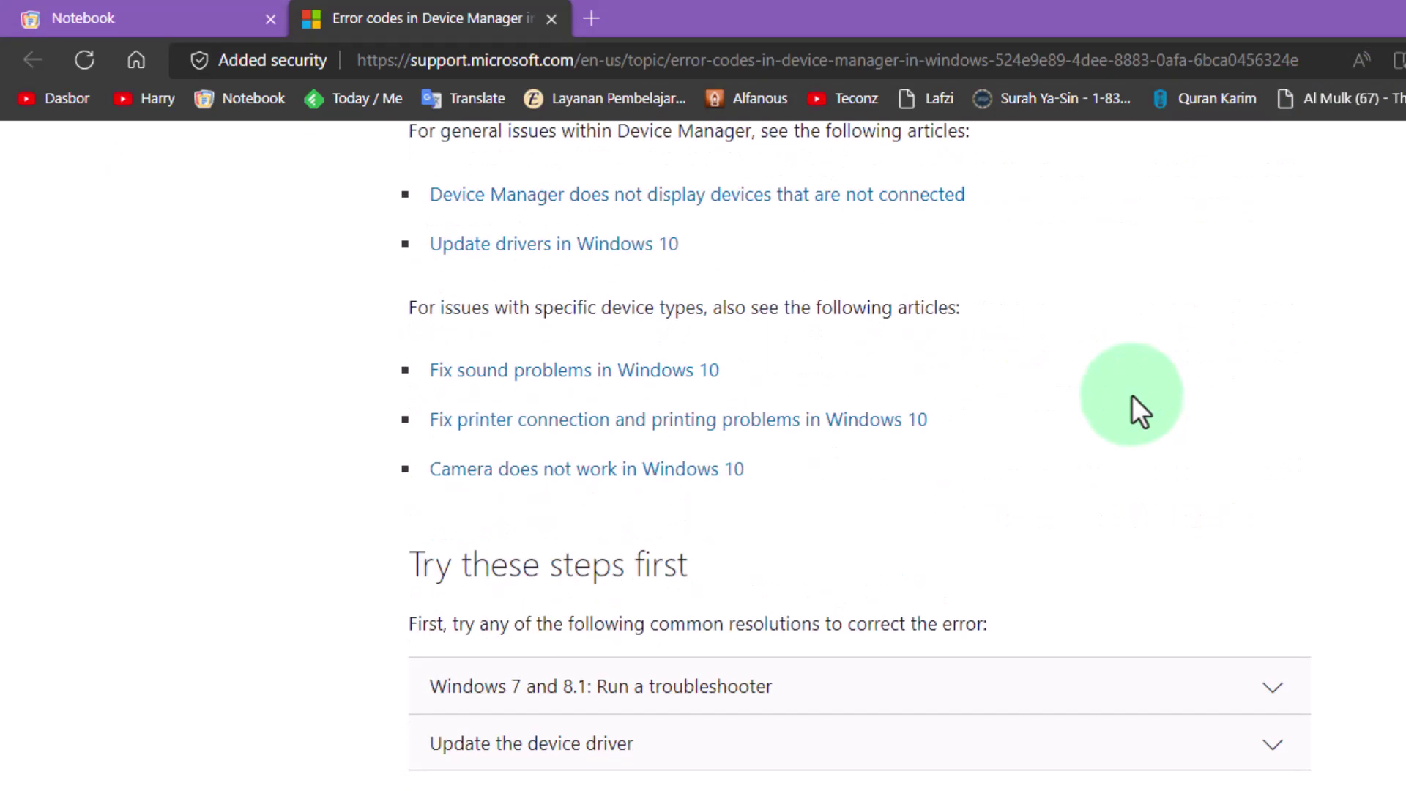
scroll(1130, 392, up, 4)
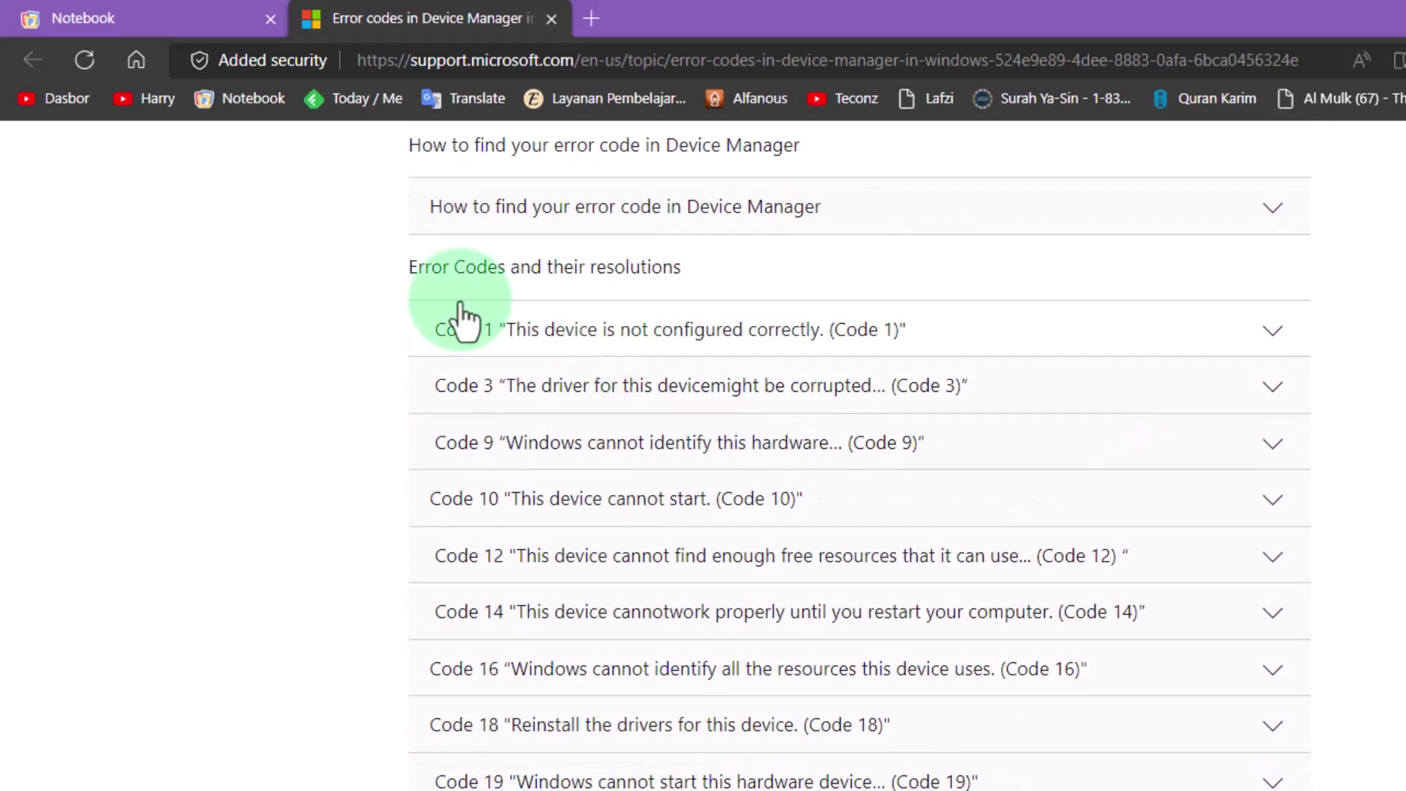
scroll(426, 414, down, 20)
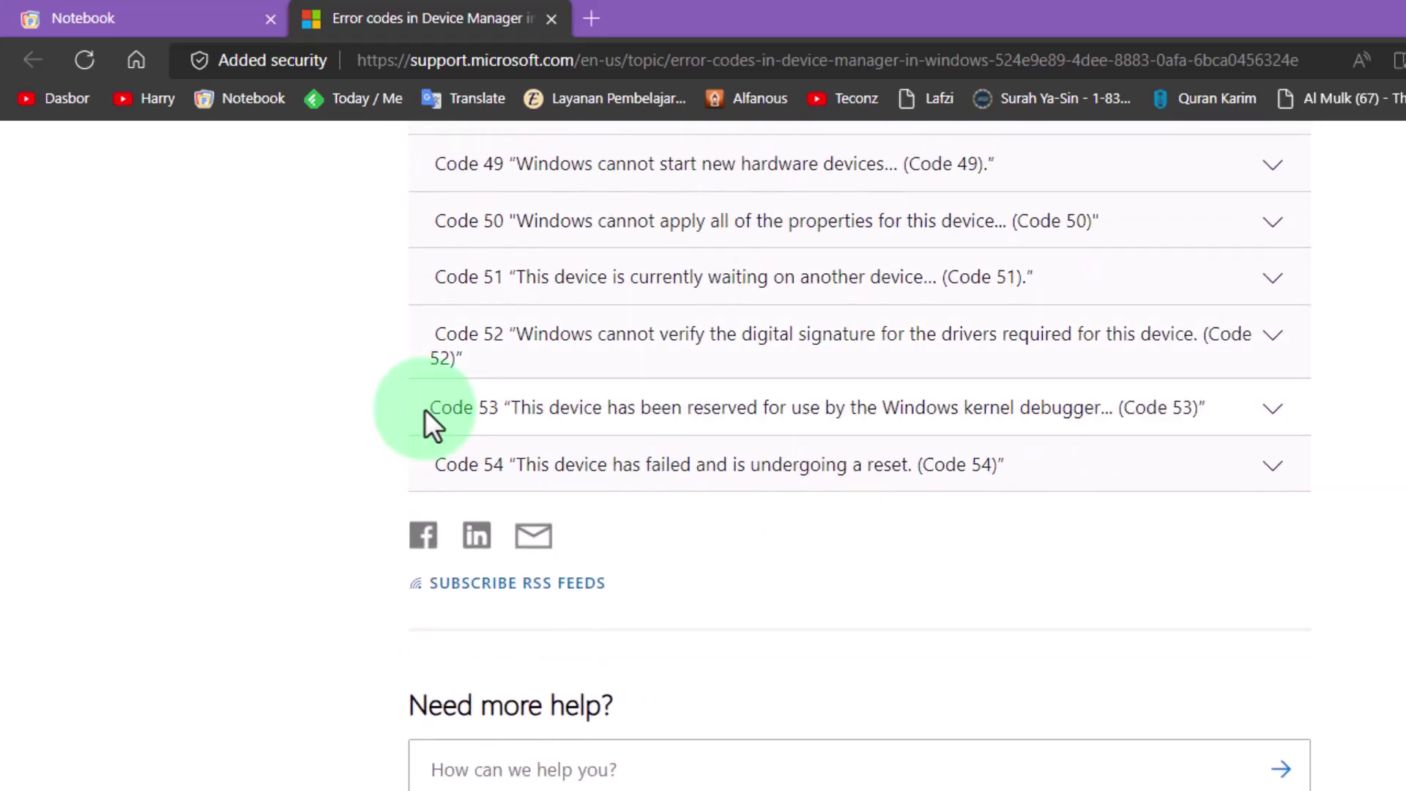
scroll(431, 425, up, 5)
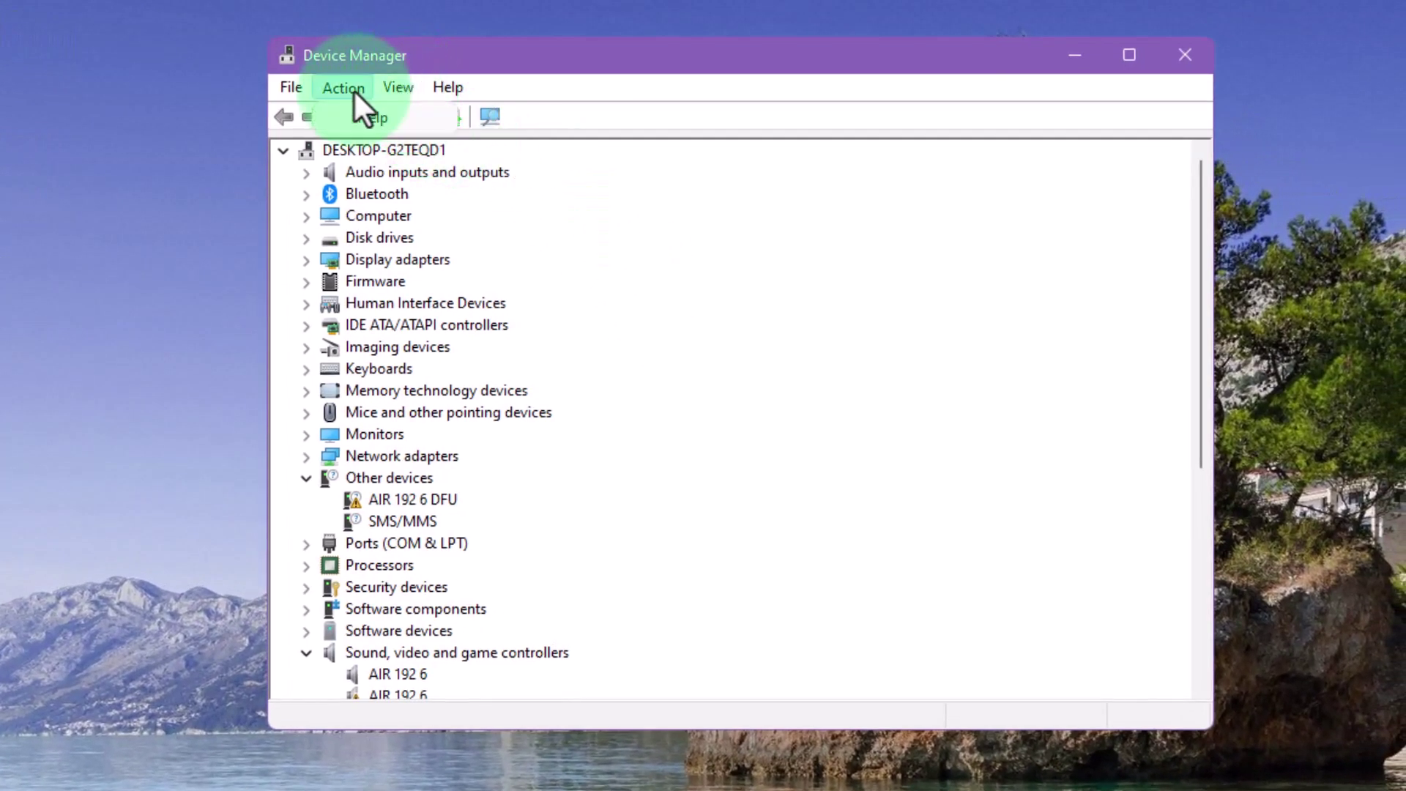
Display the devices by connection, make the window taller and examine the whole device tree
mouse_move(392, 85)
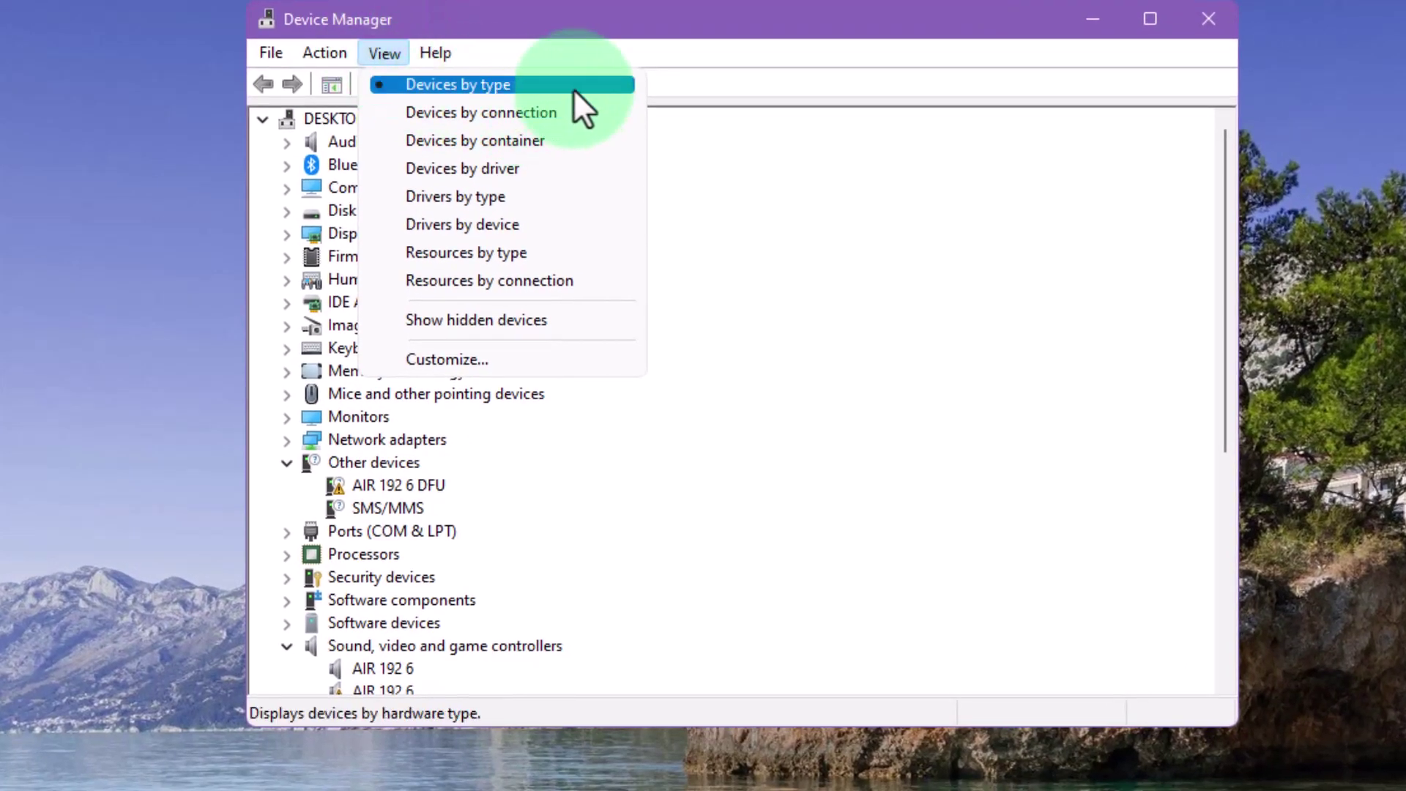
click(555, 116)
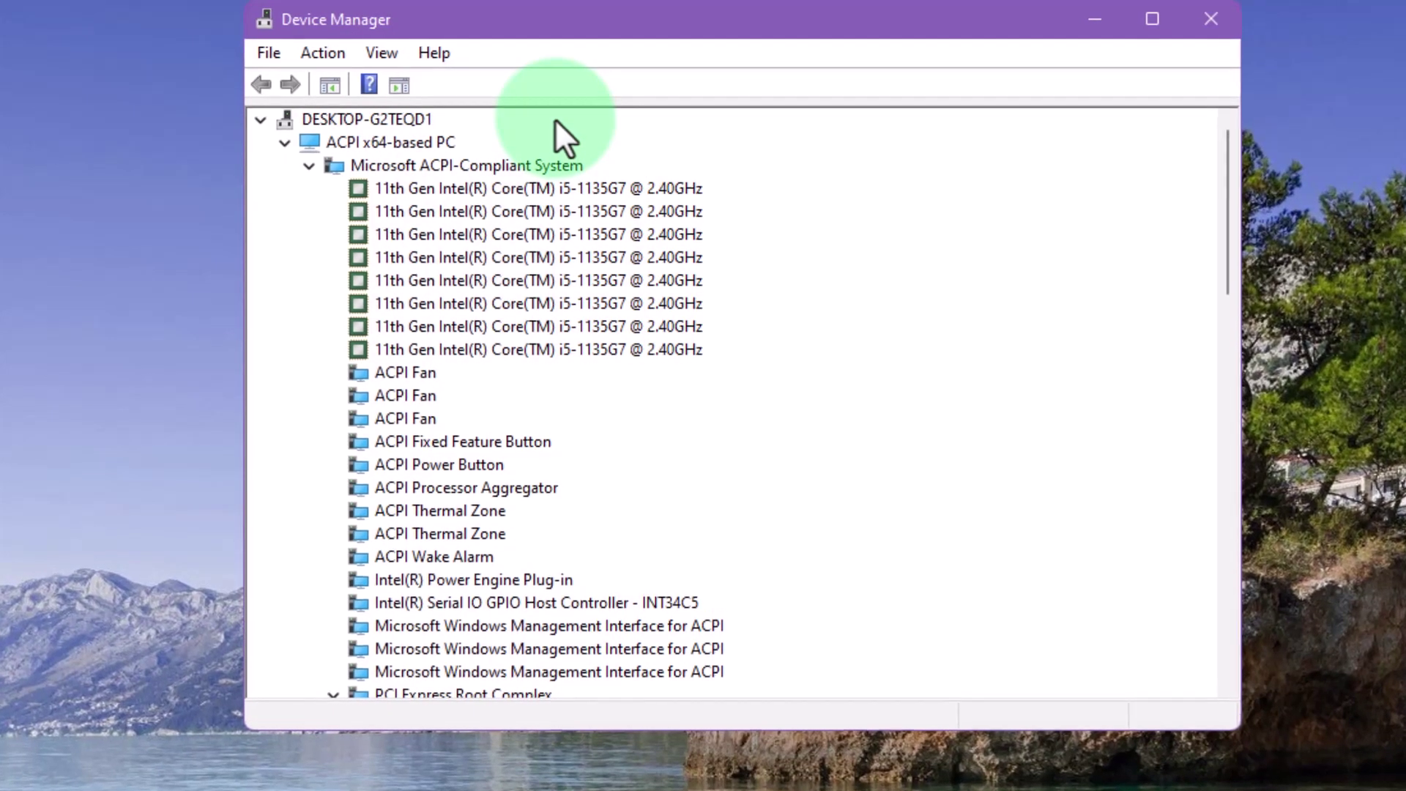
drag(612, 730, 608, 789)
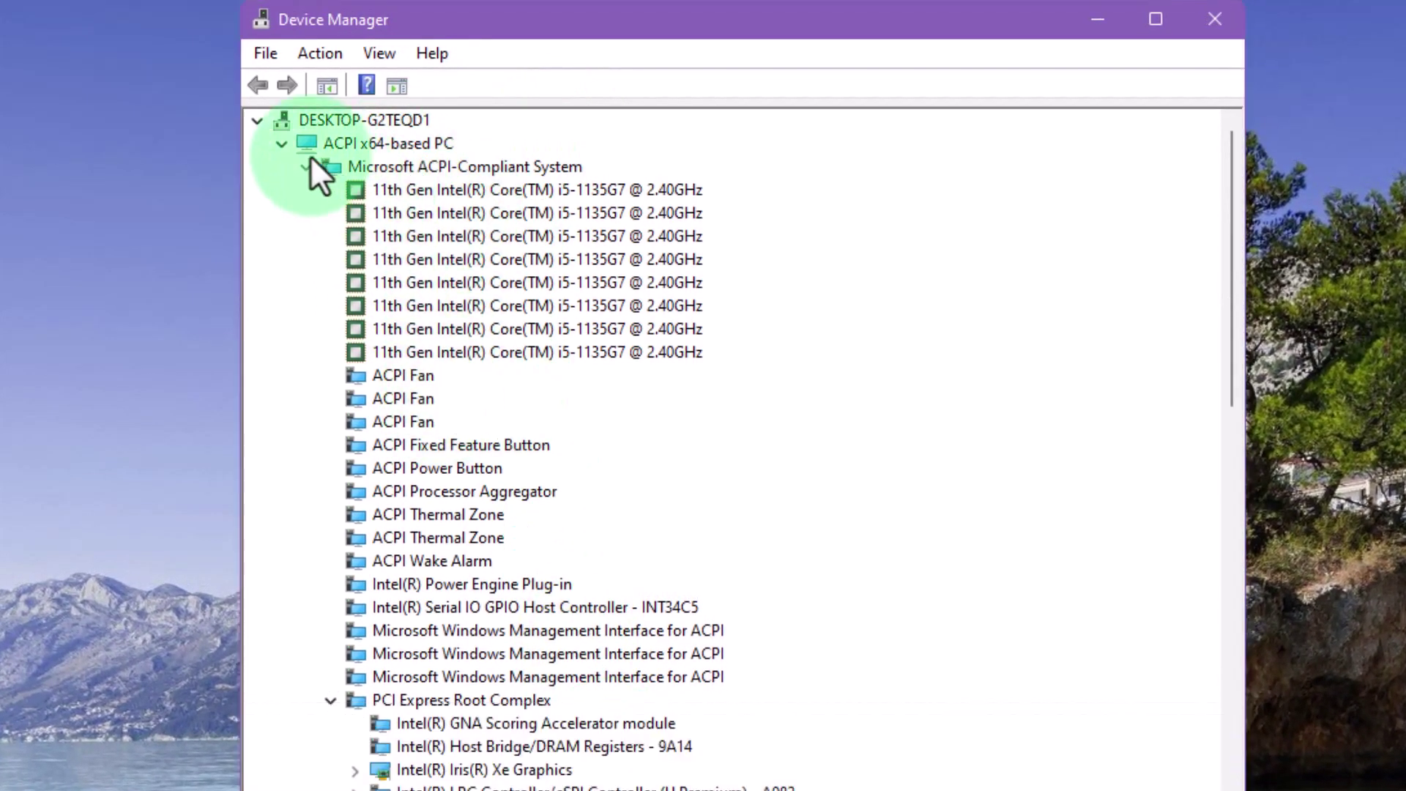
scroll(451, 212, down, 16)
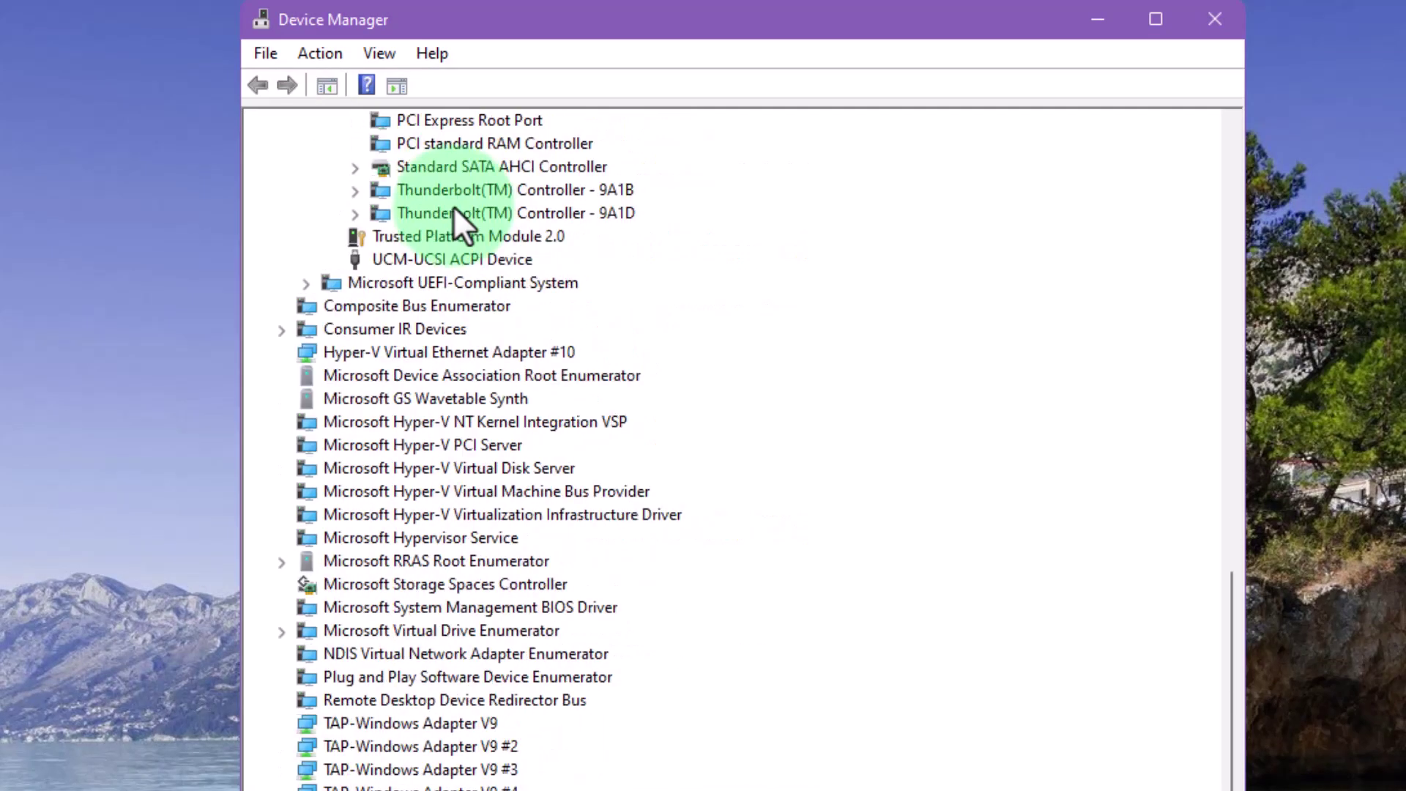
scroll(453, 206, up, 16)
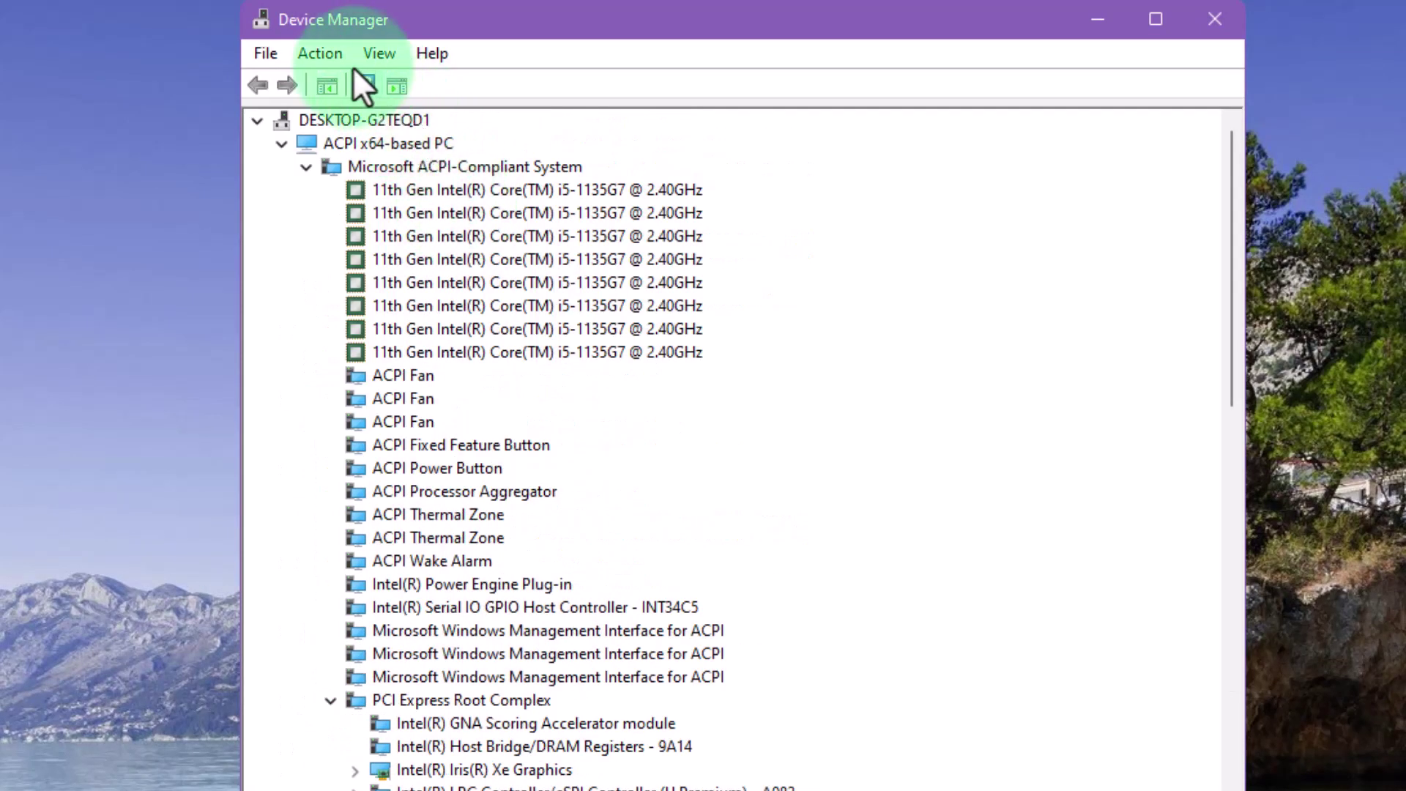
Display the devices by container, followed by devices by driver
click(382, 54)
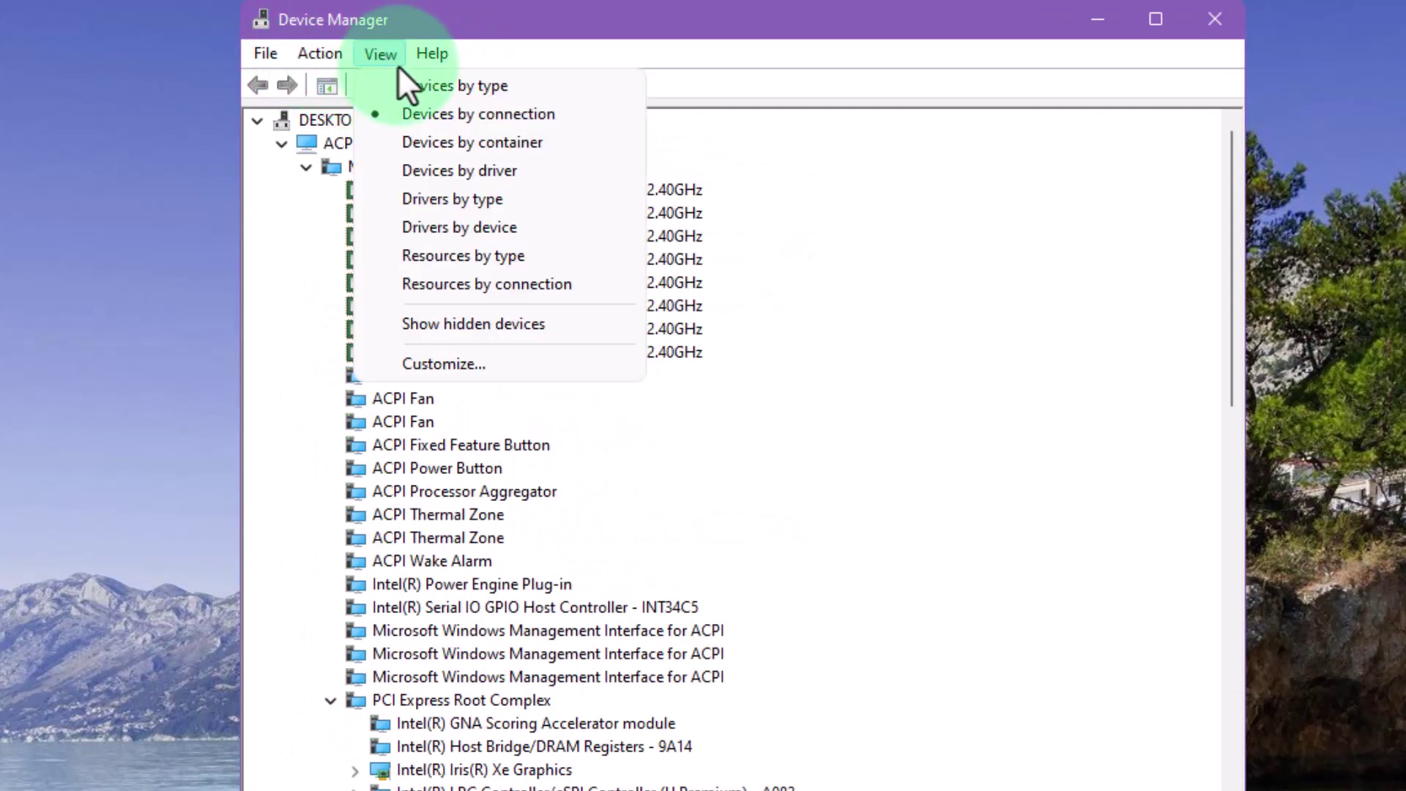
click(510, 142)
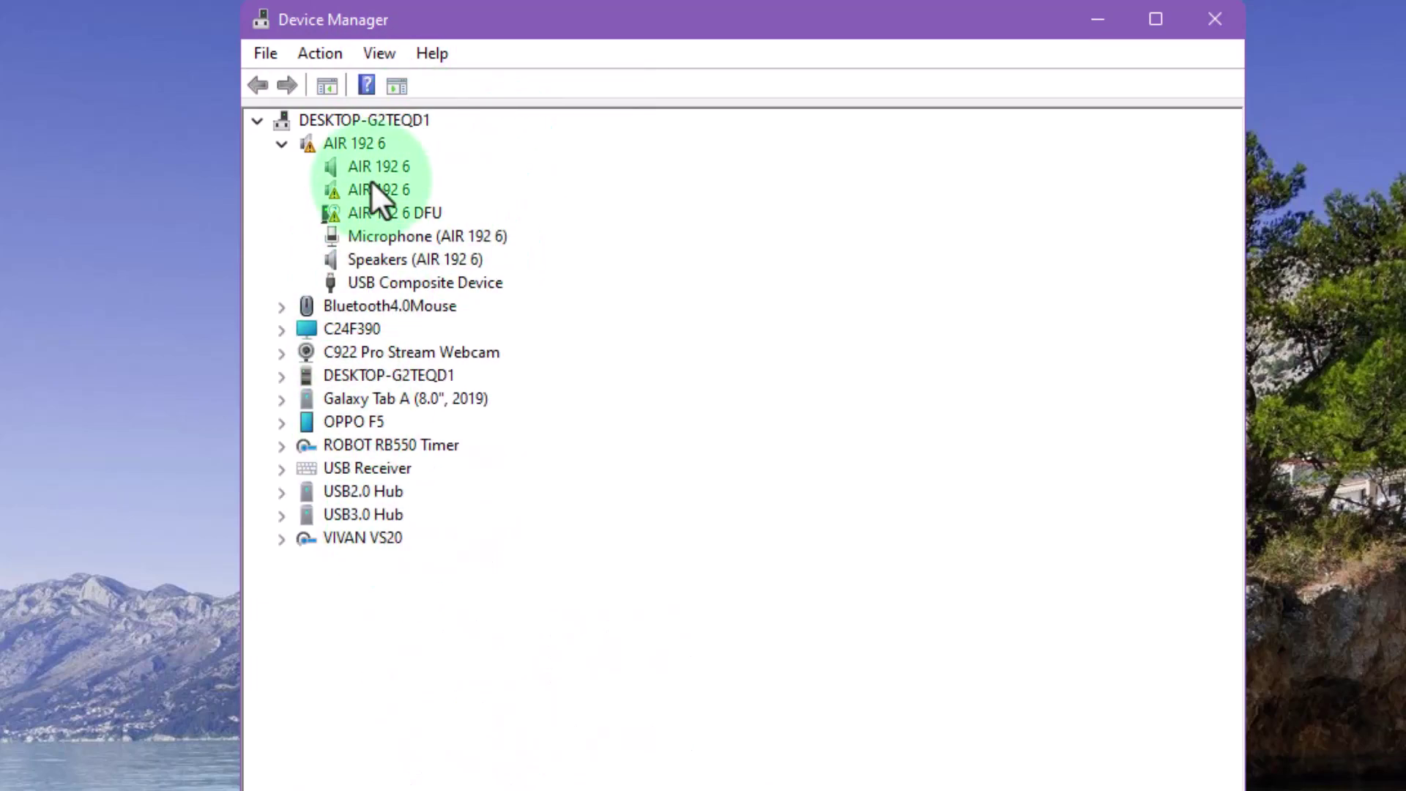
click(381, 54)
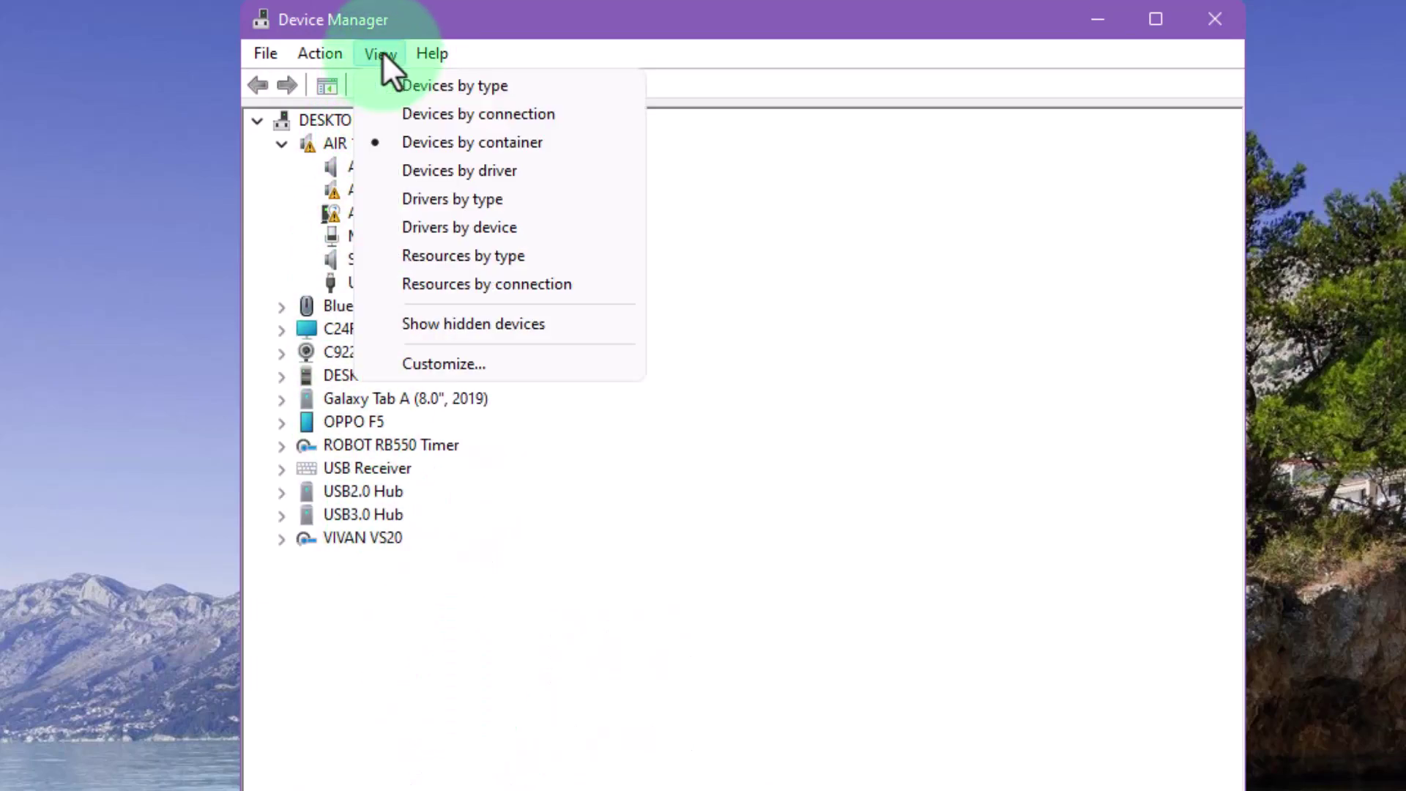
click(478, 169)
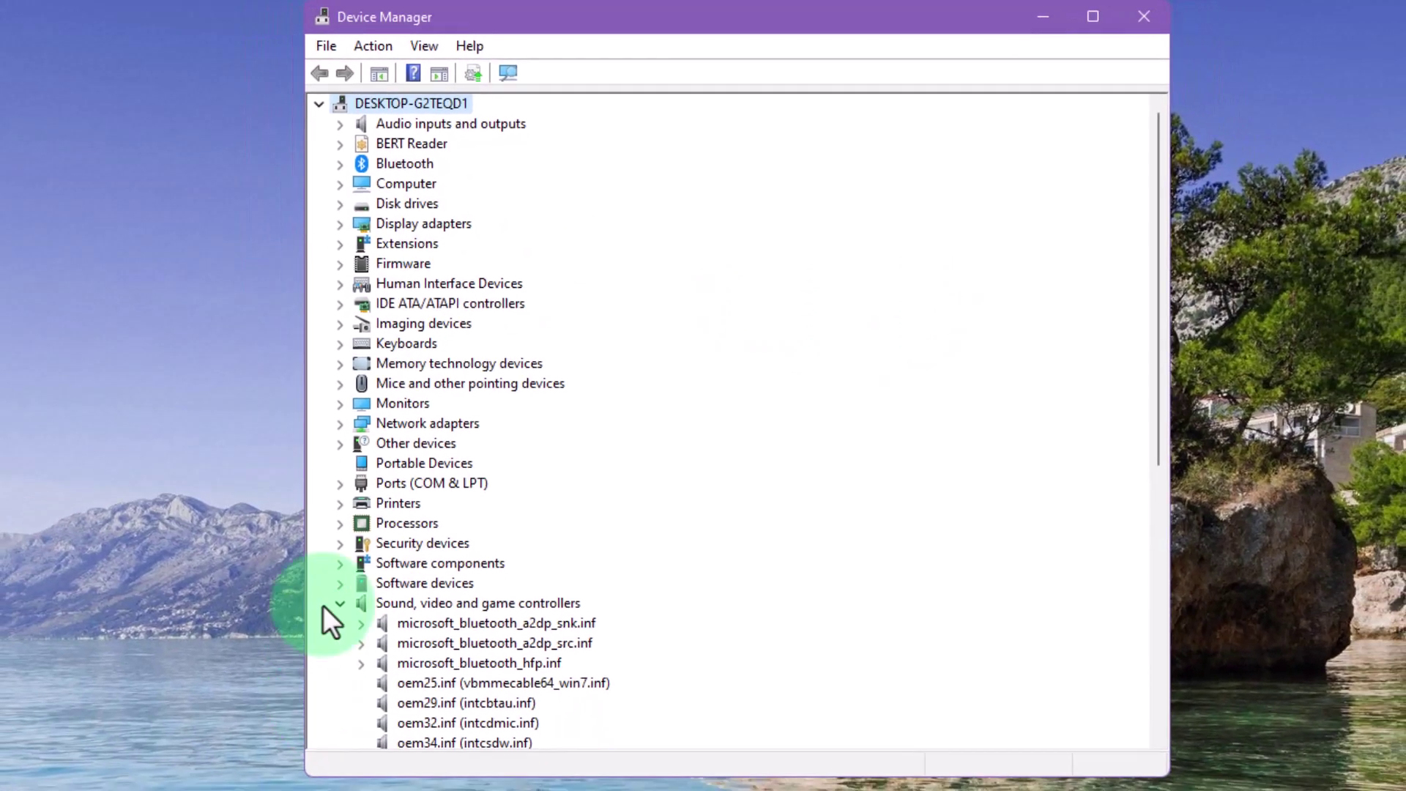
Collapse the Sound, video and game controllers category and show hidden devices in the drivers-by-type view
click(281, 700)
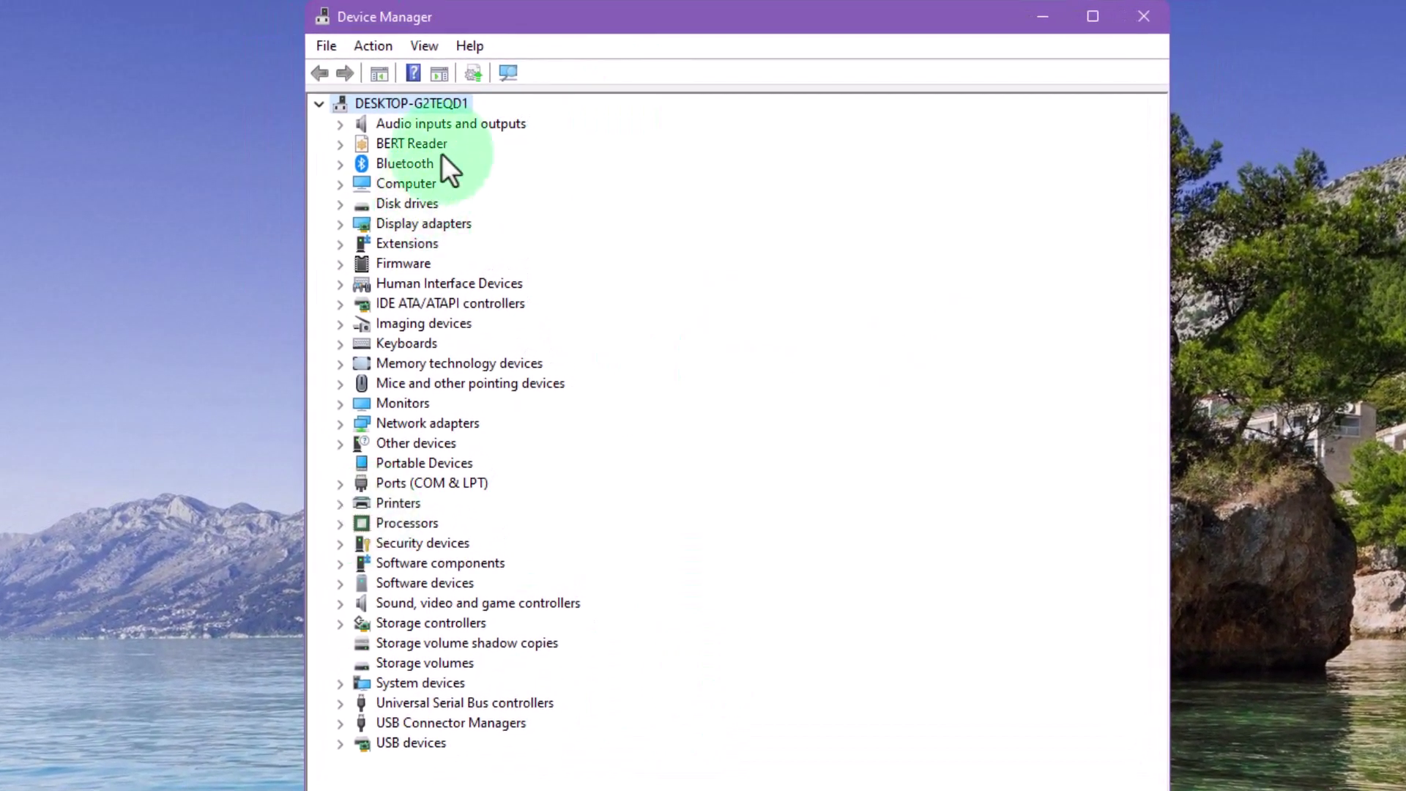
click(428, 47)
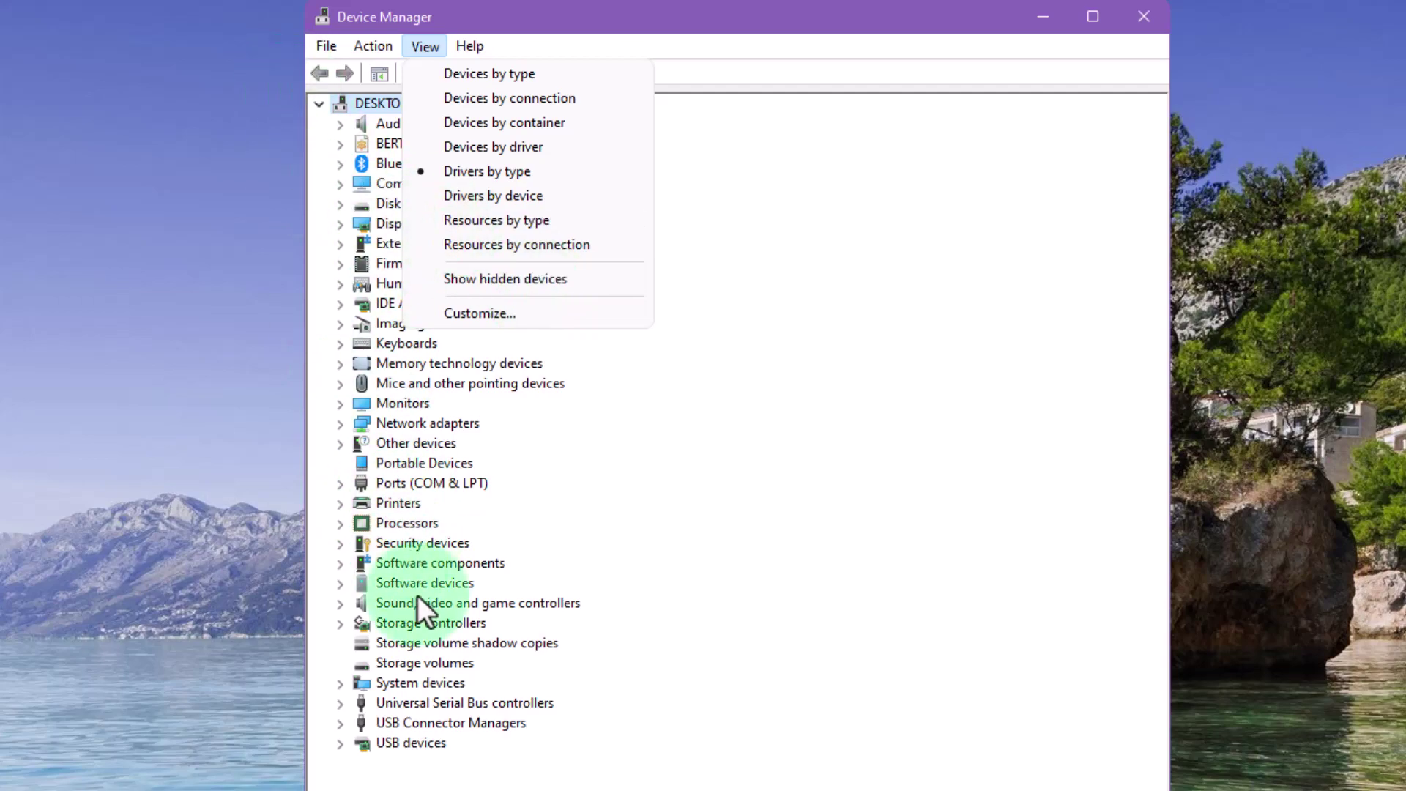
click(572, 279)
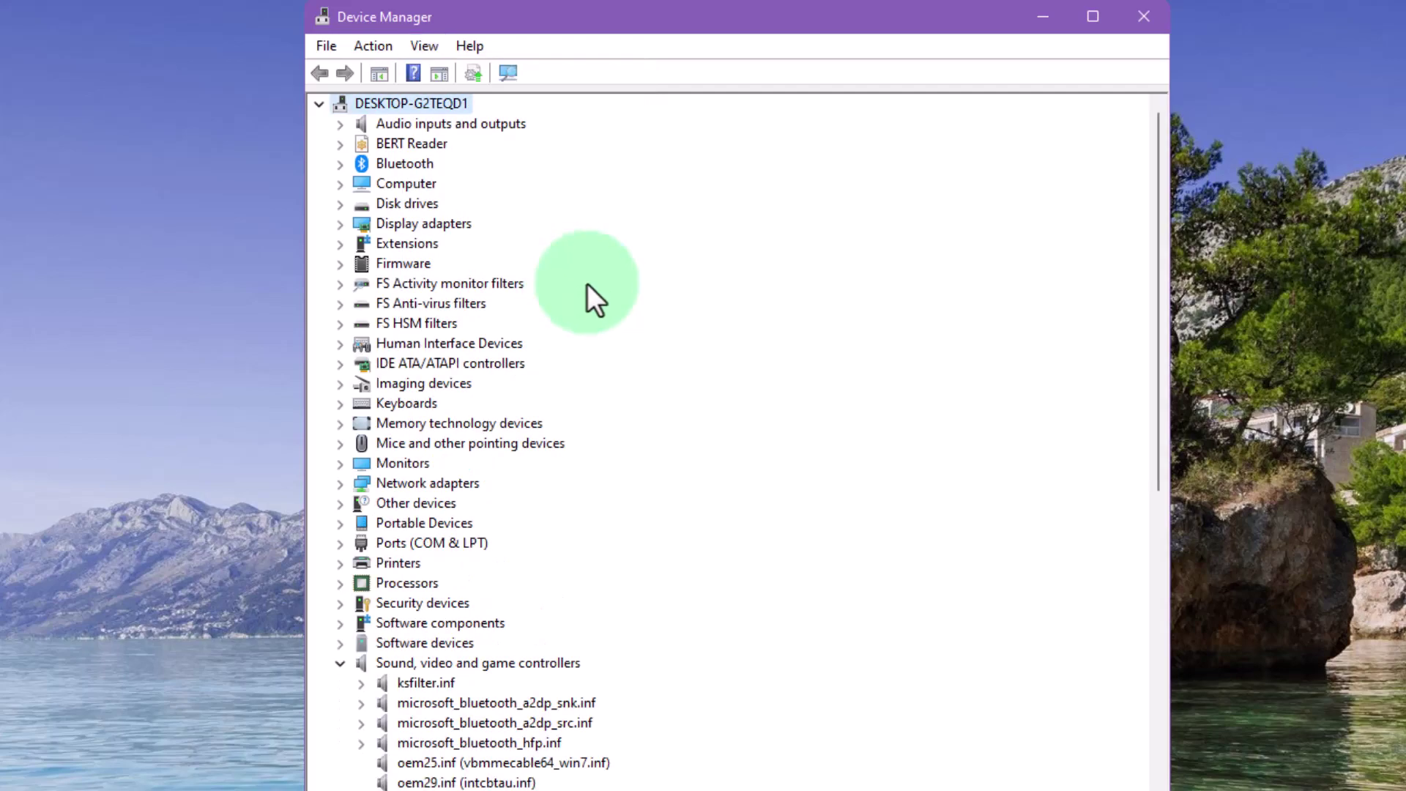
Collapse the expanded Sound, video and game controllers category again and select Portable Devices
scroll(704, 312, down, 1)
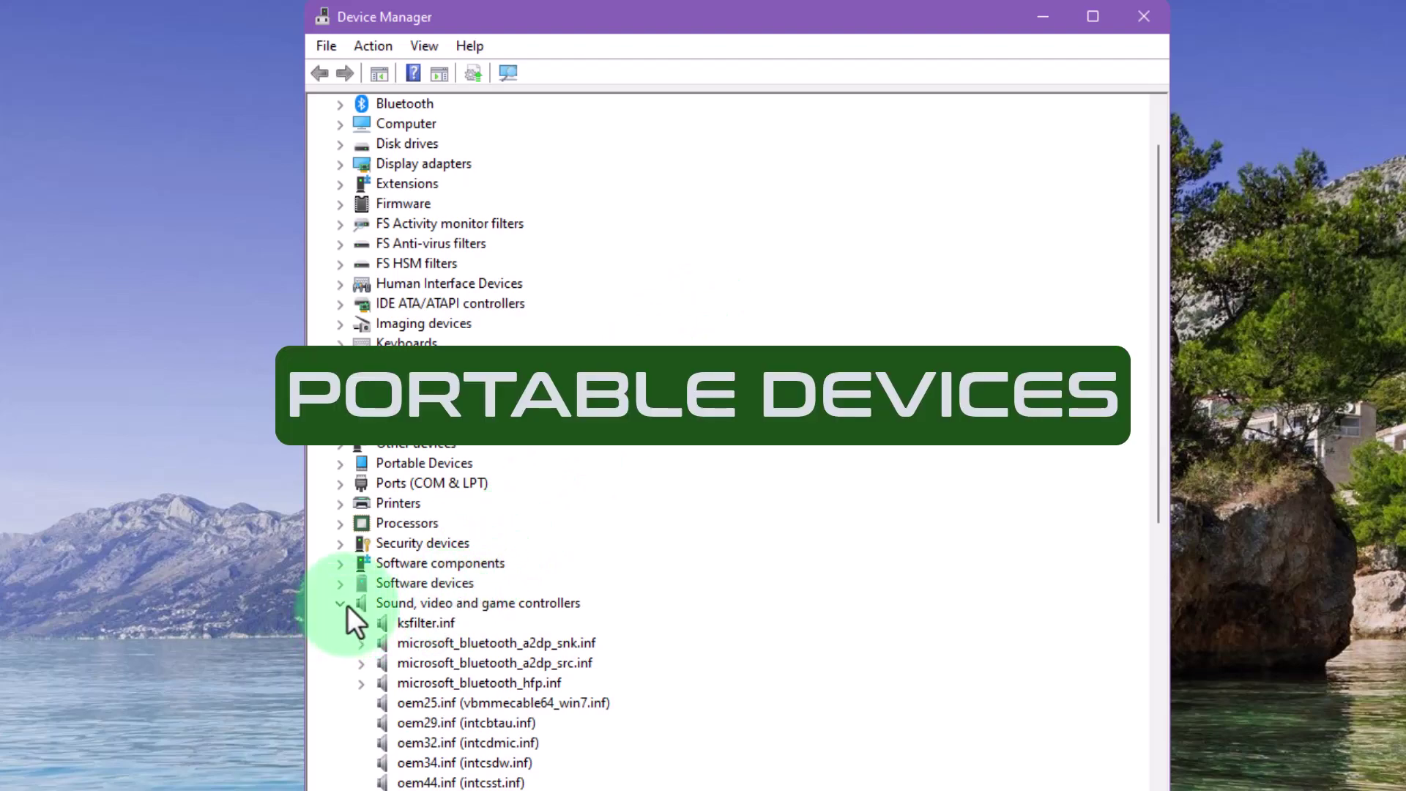
click(337, 605)
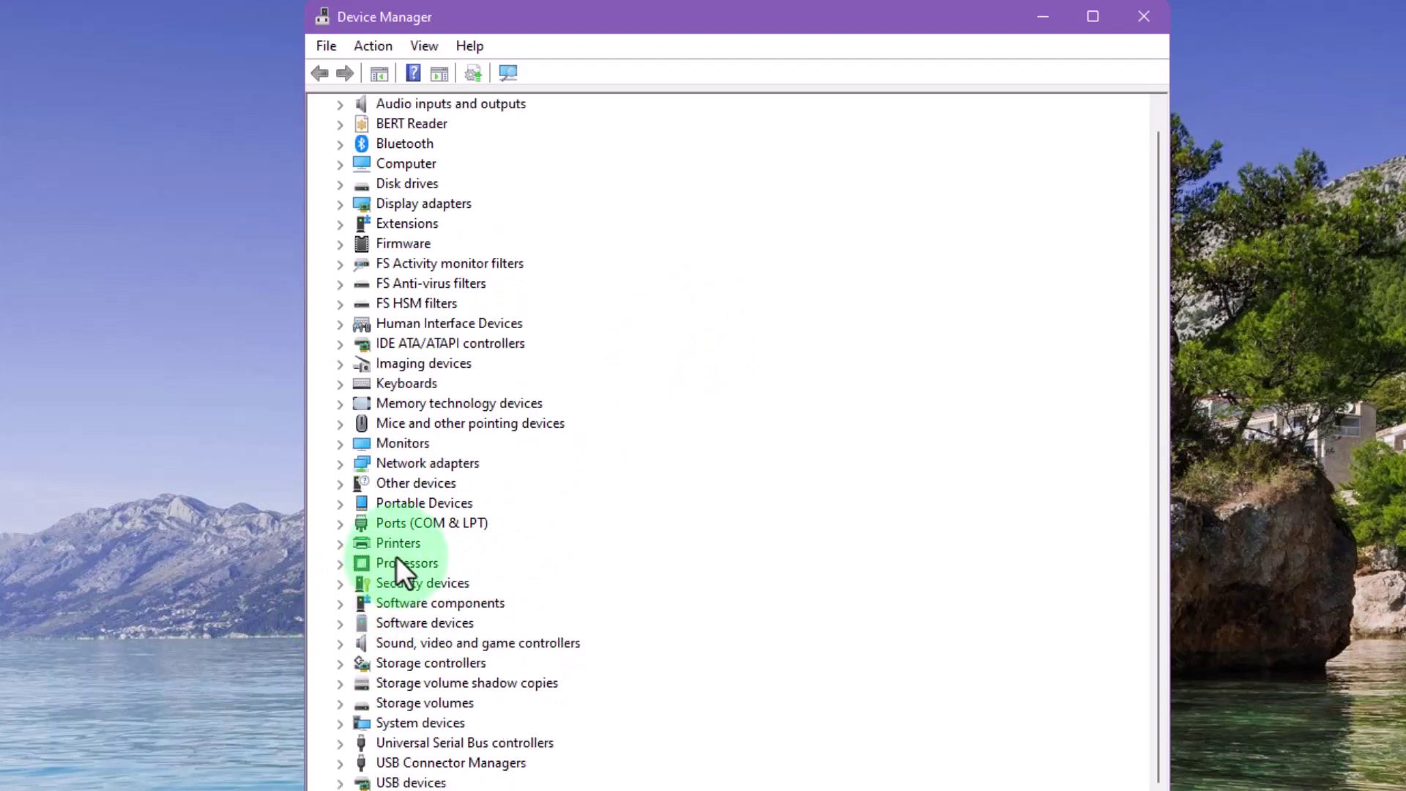
click(435, 506)
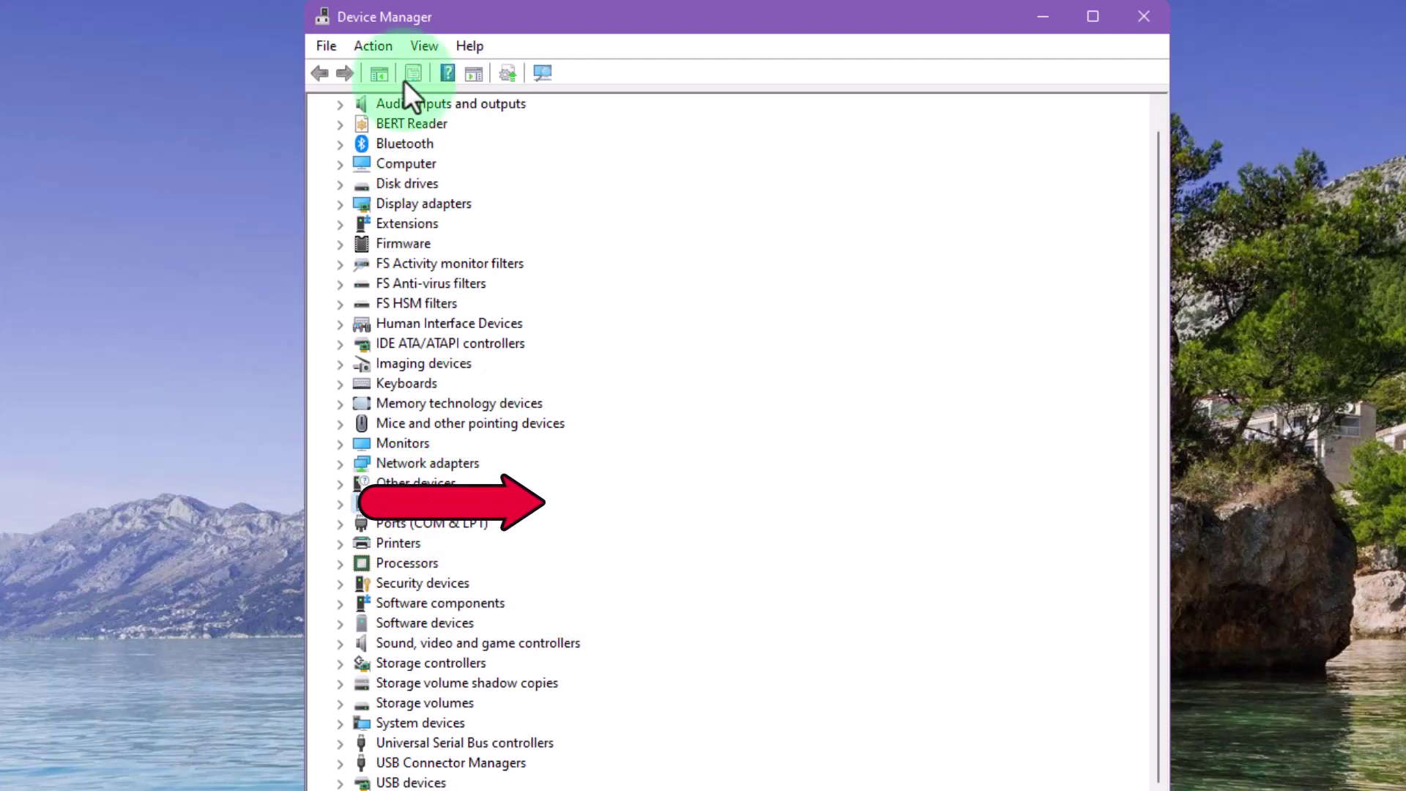
List the devices by type with hidden devices turned off
click(426, 47)
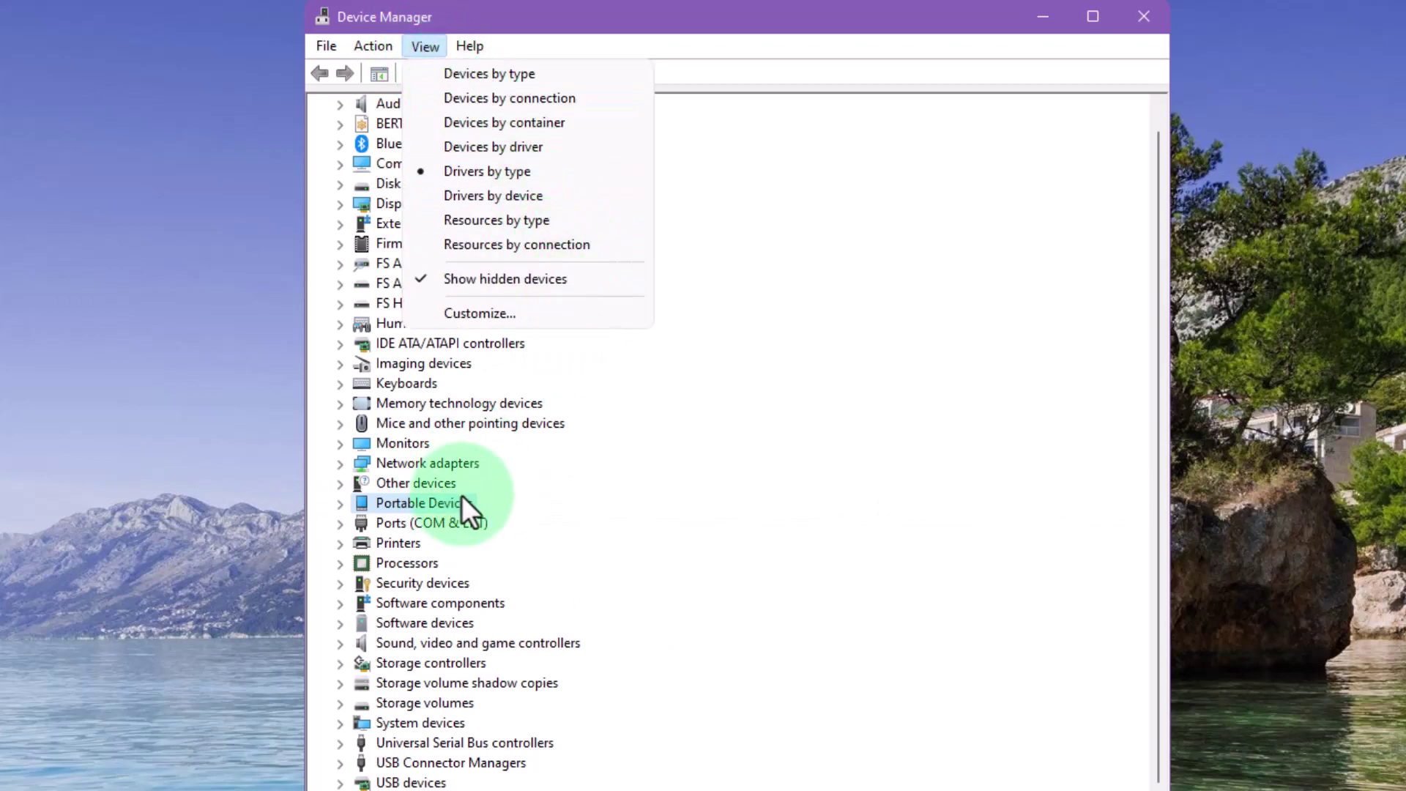
click(530, 285)
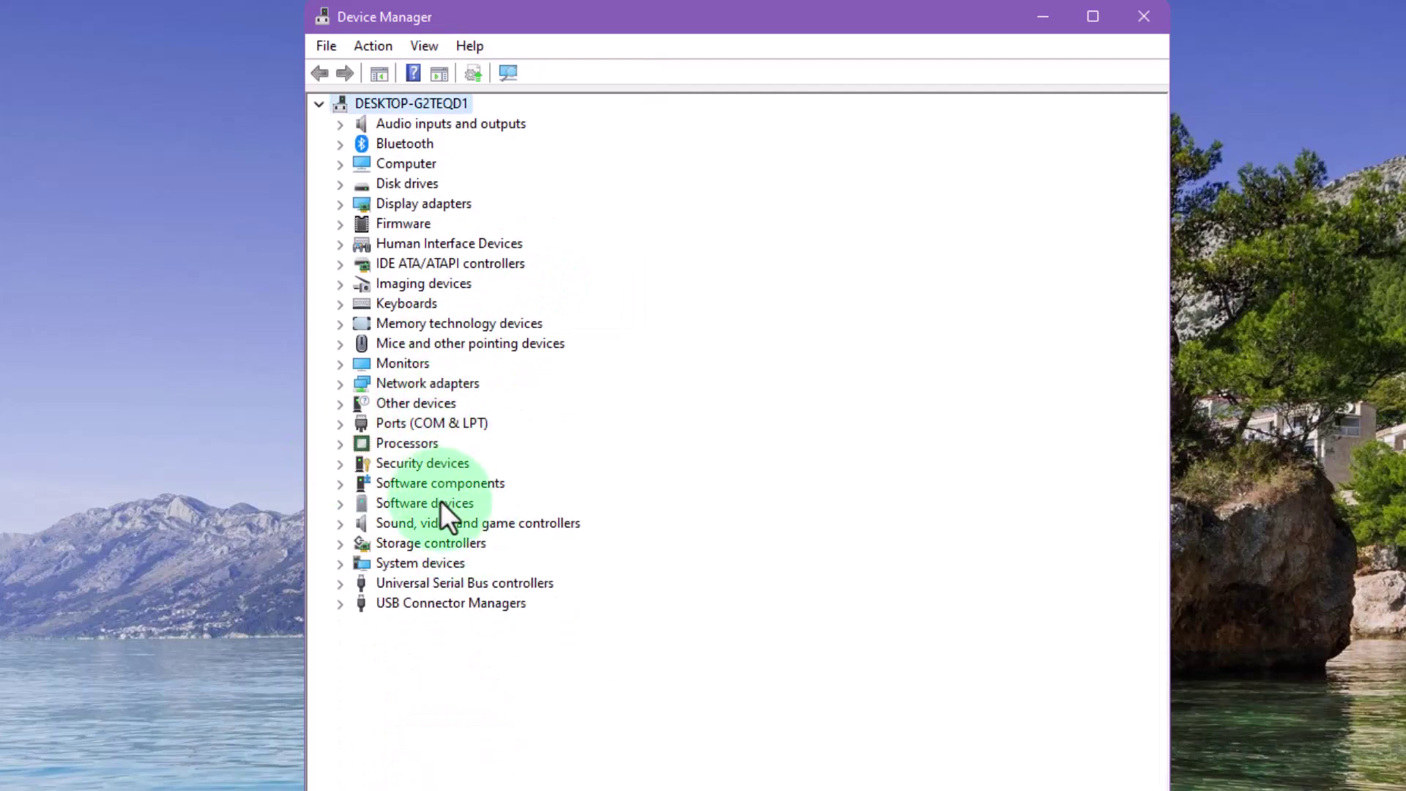
Show hidden devices in the devices-by-type view and select the Portable Devices category
click(425, 44)
click(587, 276)
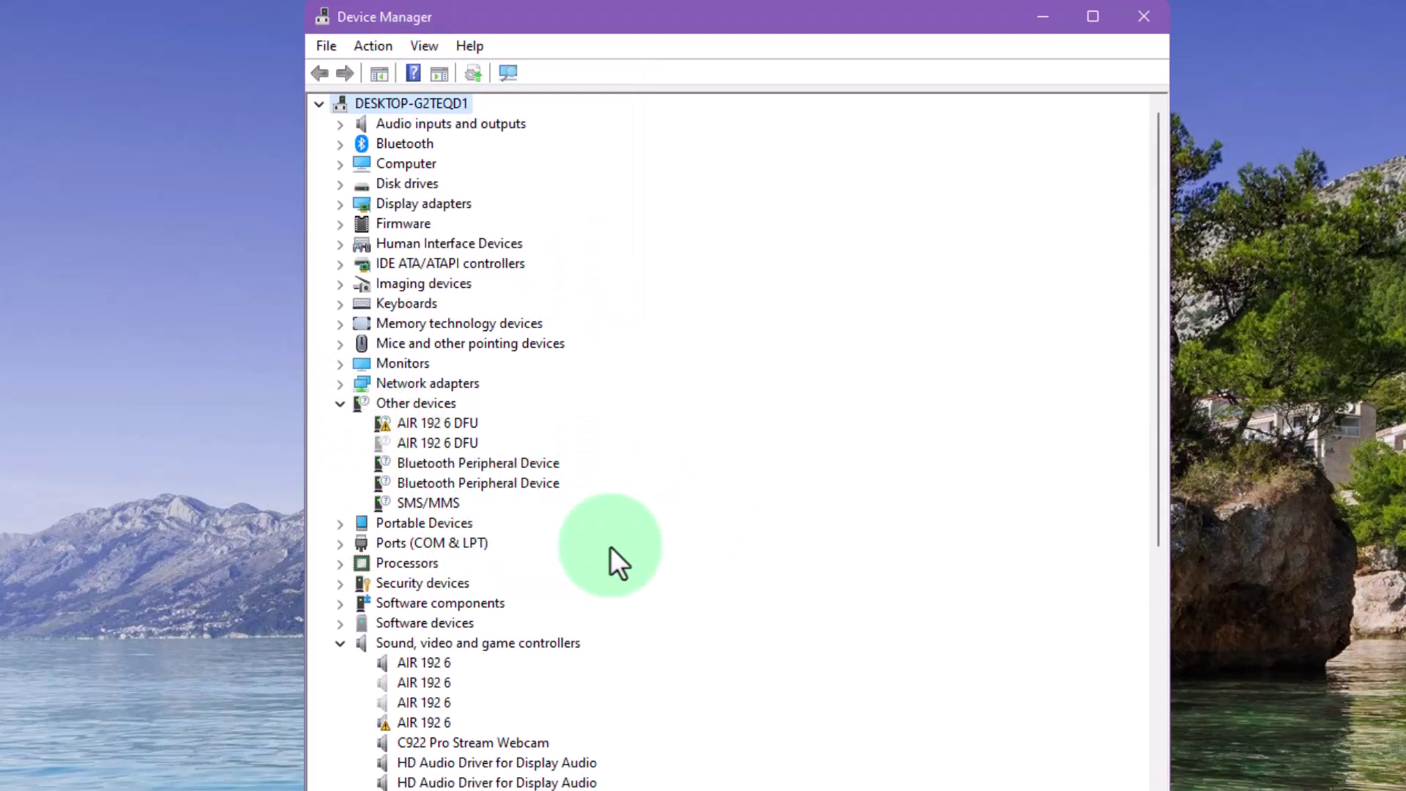
click(442, 521)
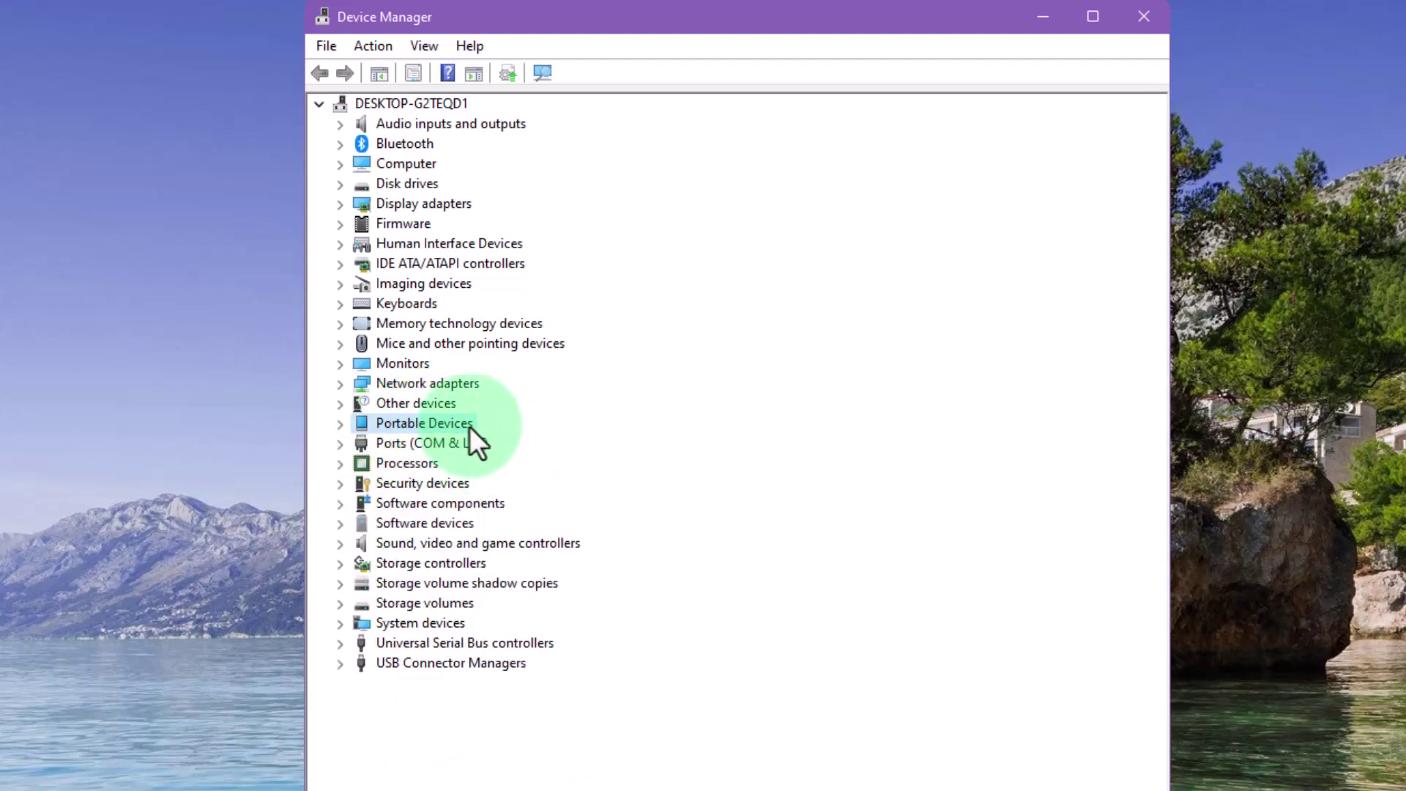
Turn off hidden devices and collapse the Other devices and Sound, video and game controllers categories
click(431, 46)
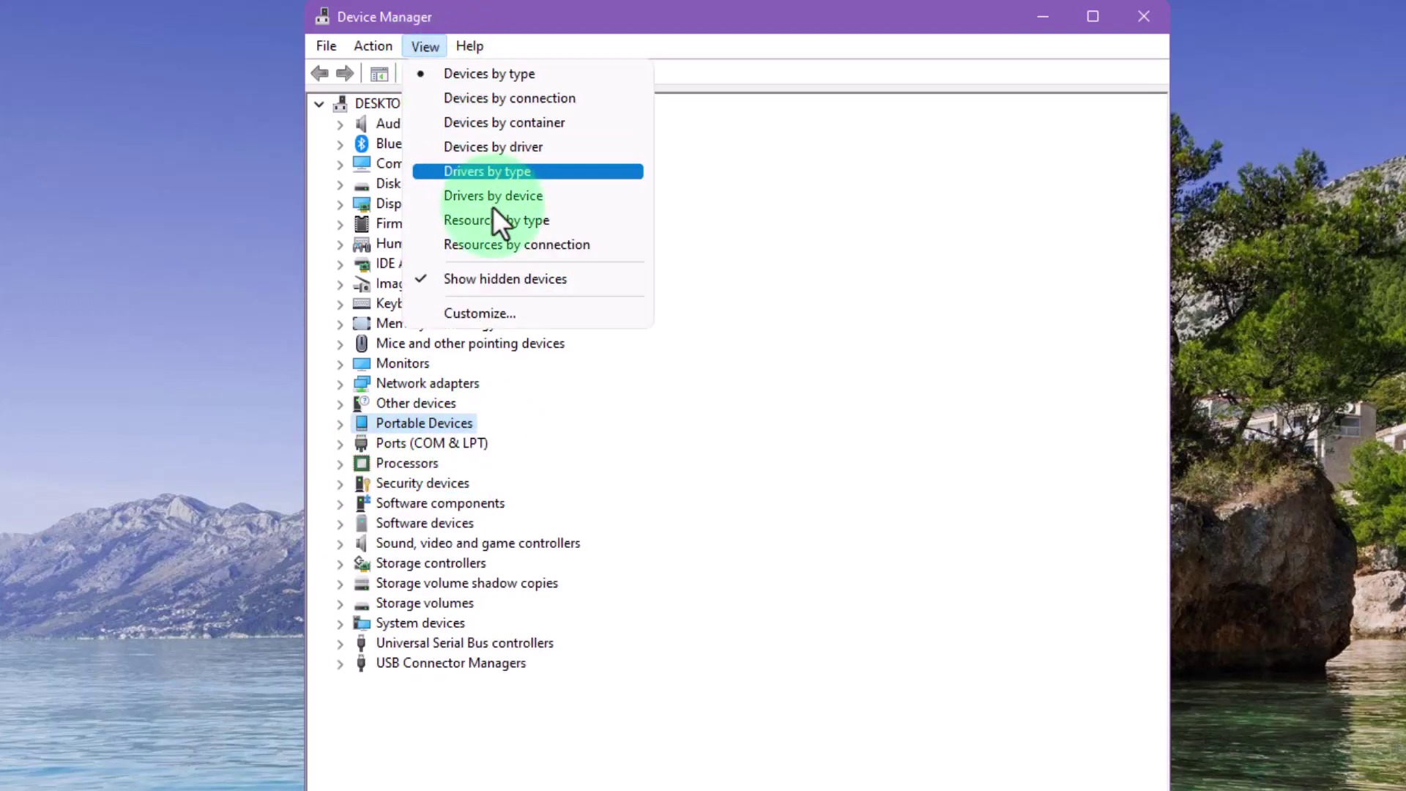
click(513, 278)
click(340, 403)
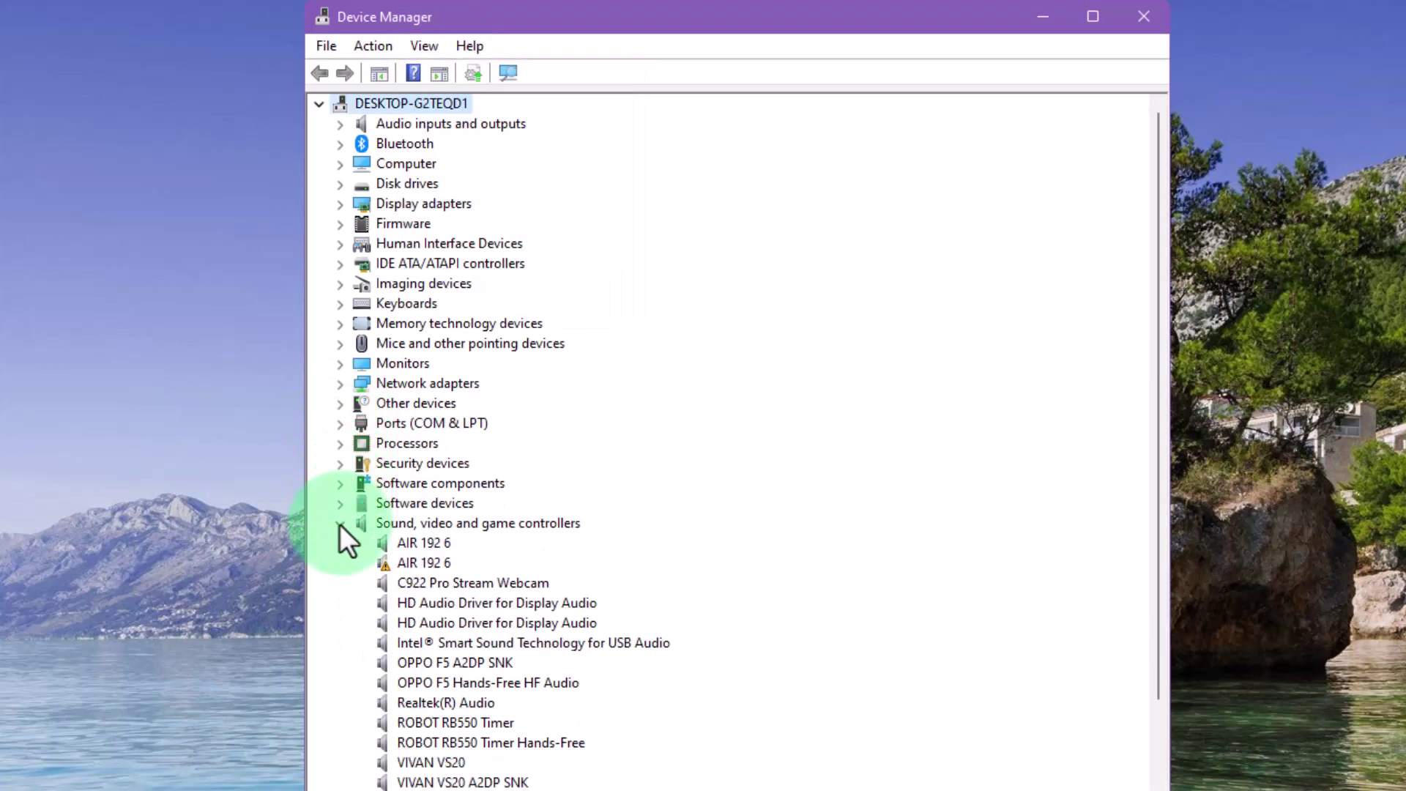
click(339, 524)
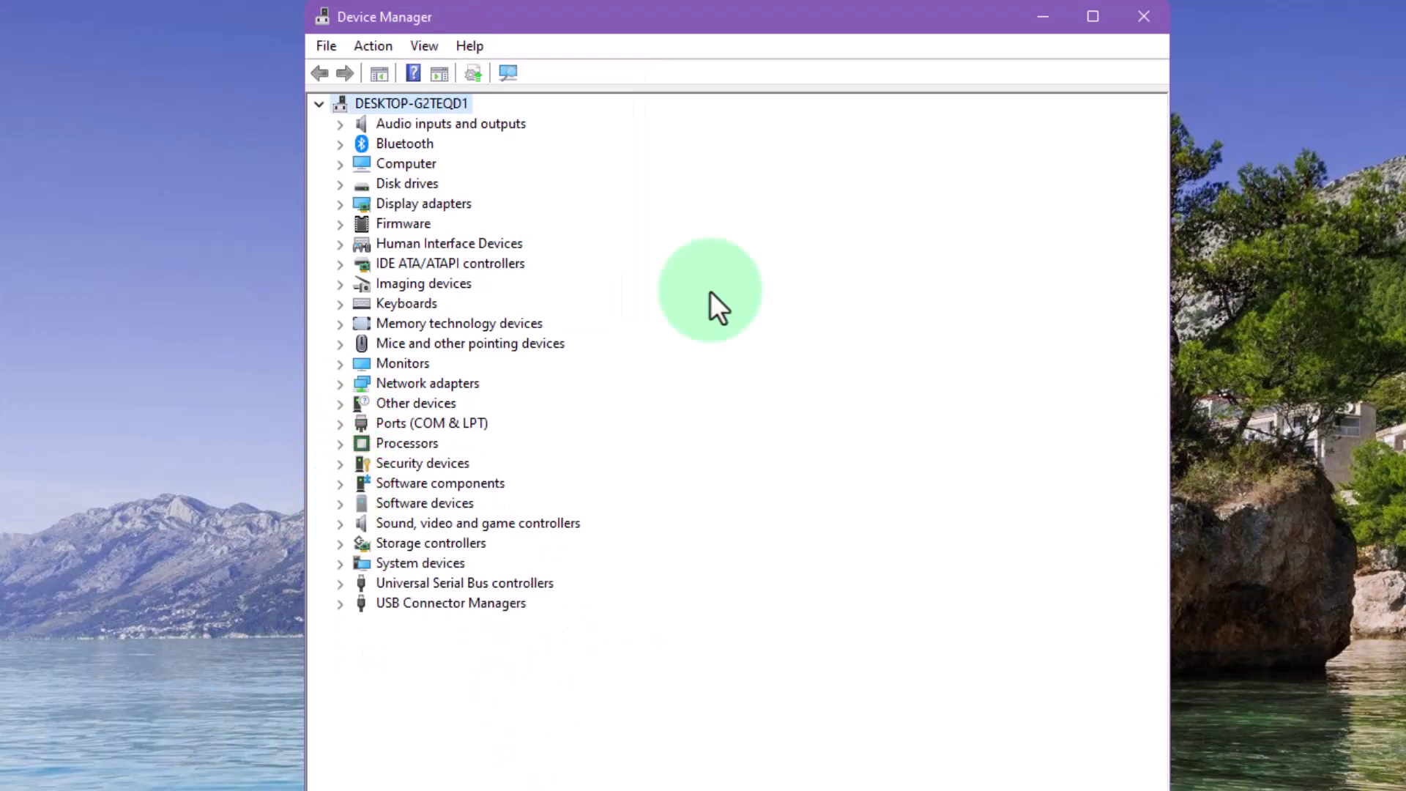
Turn hidden devices back on and collapse the Other devices and Sound, video and game controllers categories
click(425, 46)
click(566, 278)
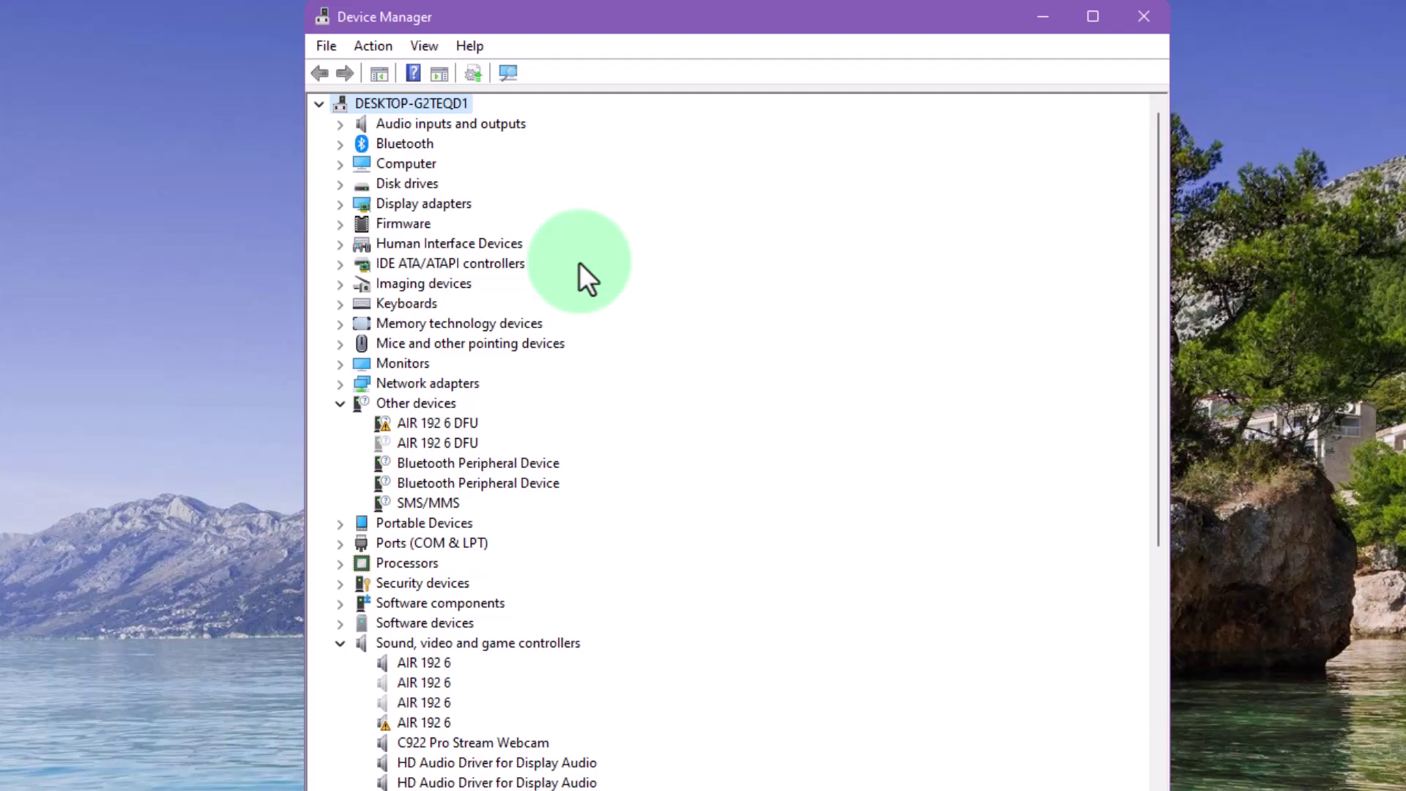
click(339, 404)
click(342, 543)
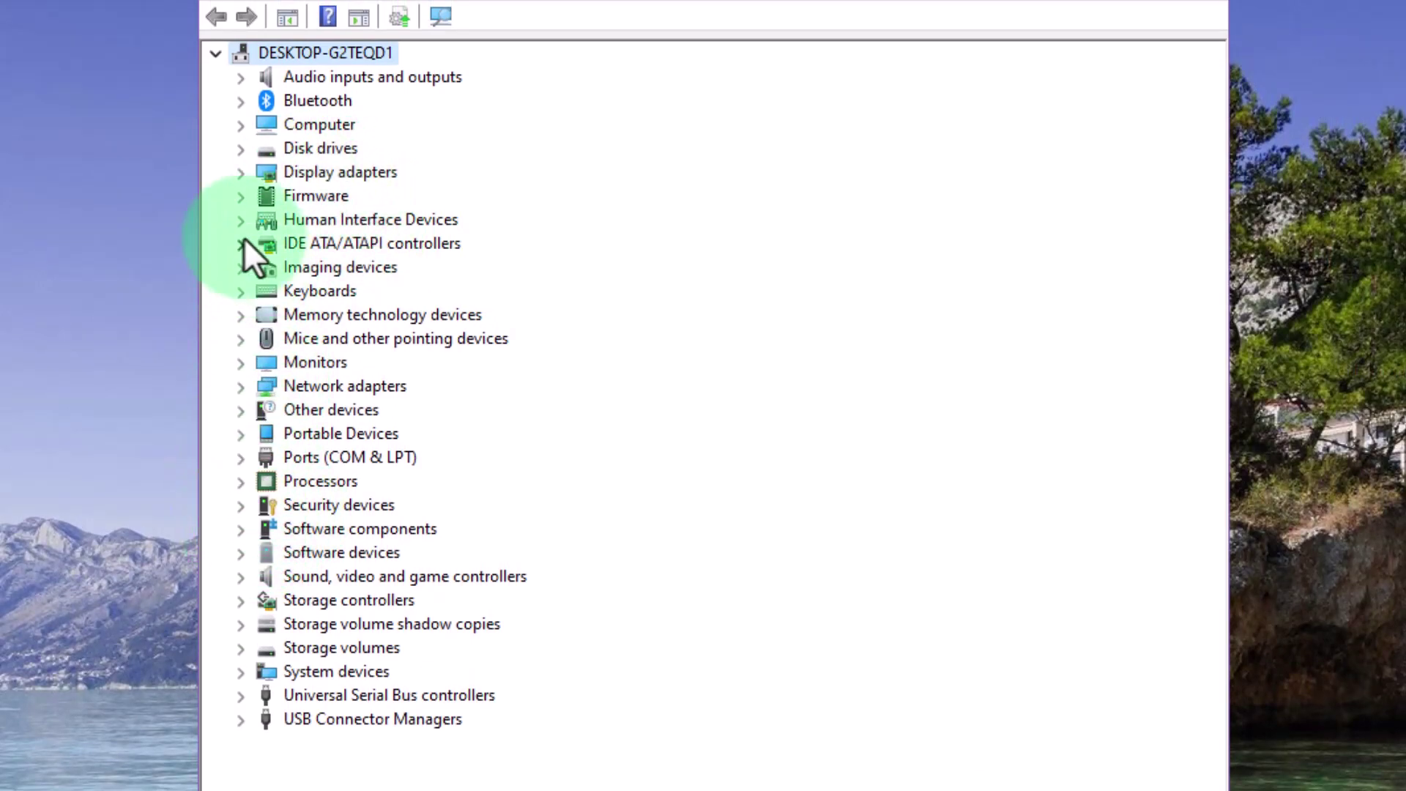
Search automatically for an updated driver for the Intel(R) Iris(R) Xe Graphics display adapter and close the wizard
click(242, 173)
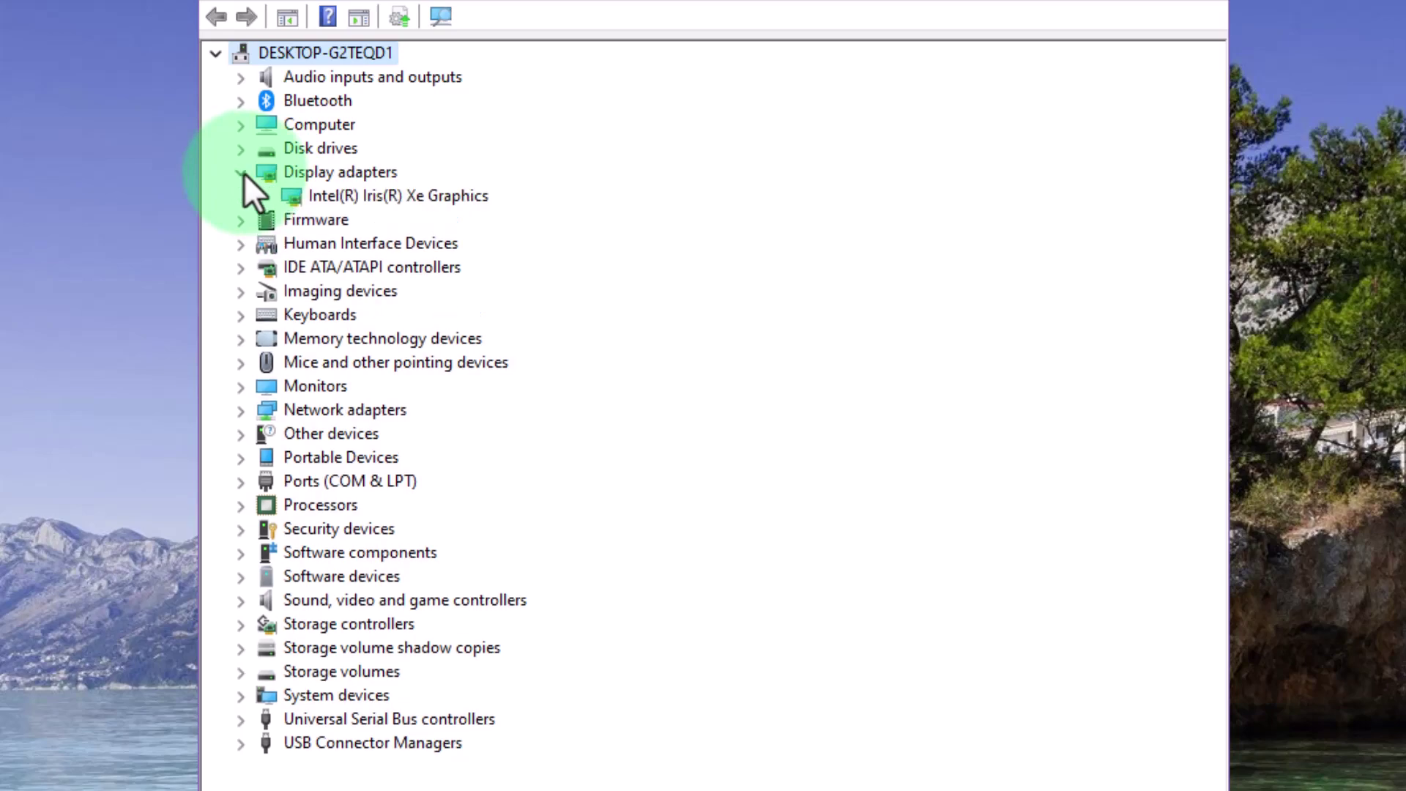
click(414, 193)
right_click(416, 192)
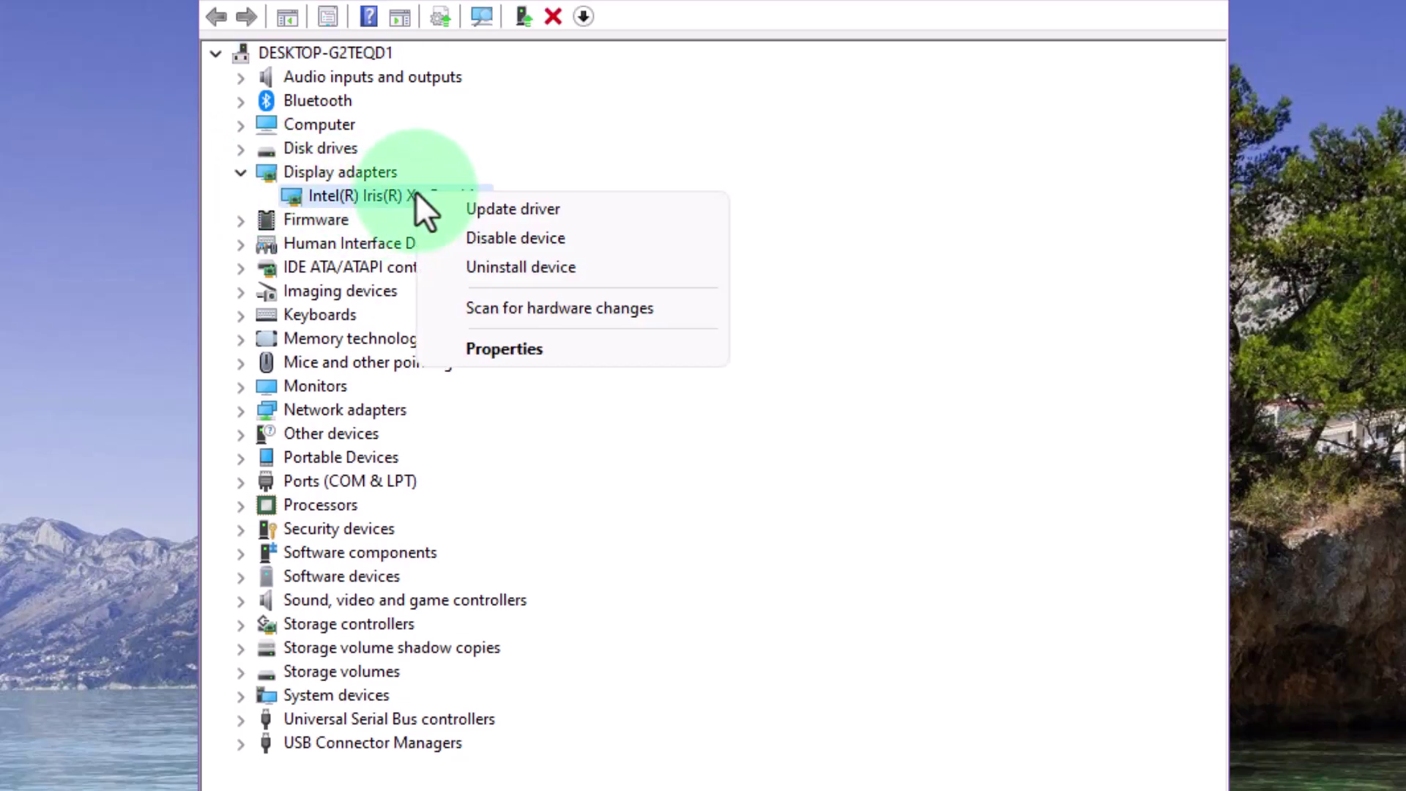
click(536, 209)
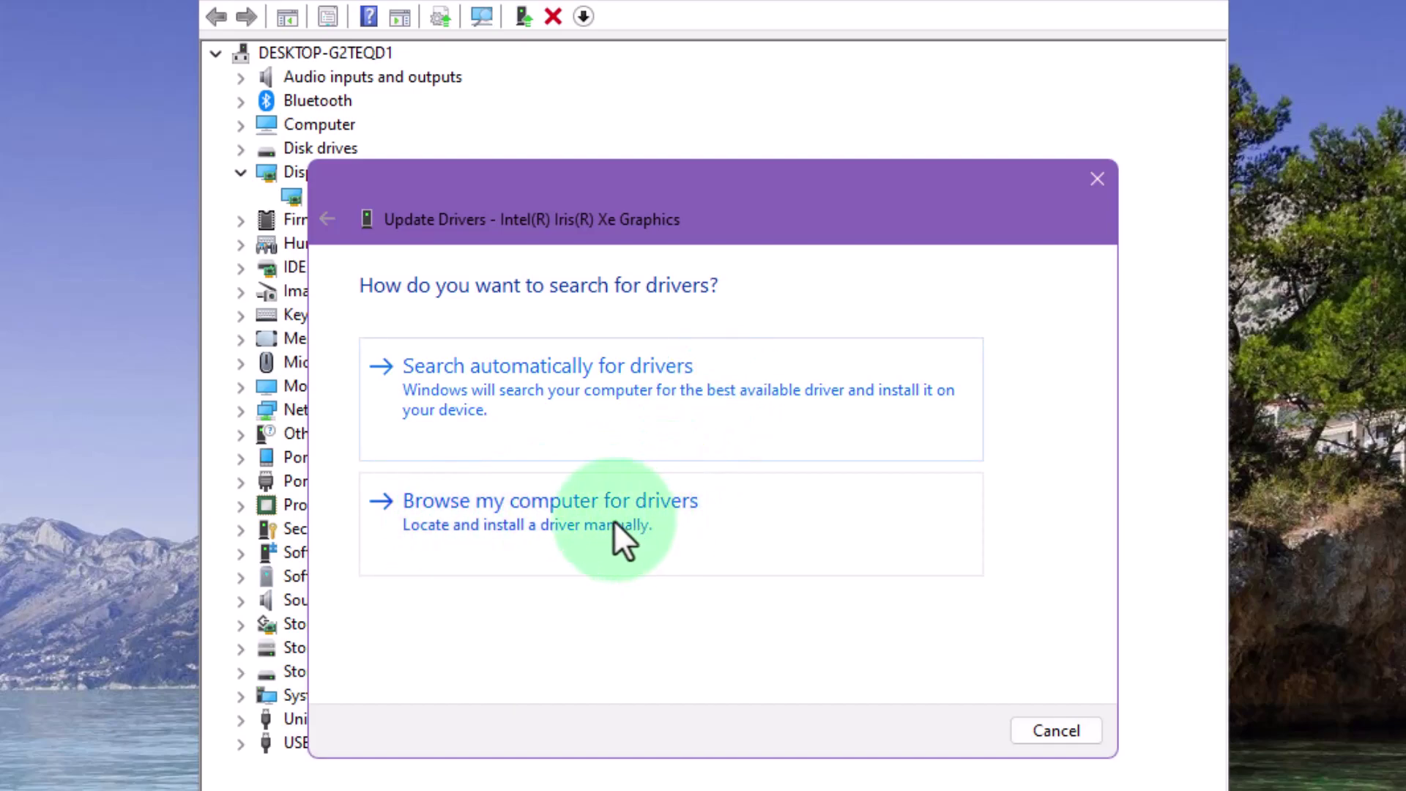
click(566, 383)
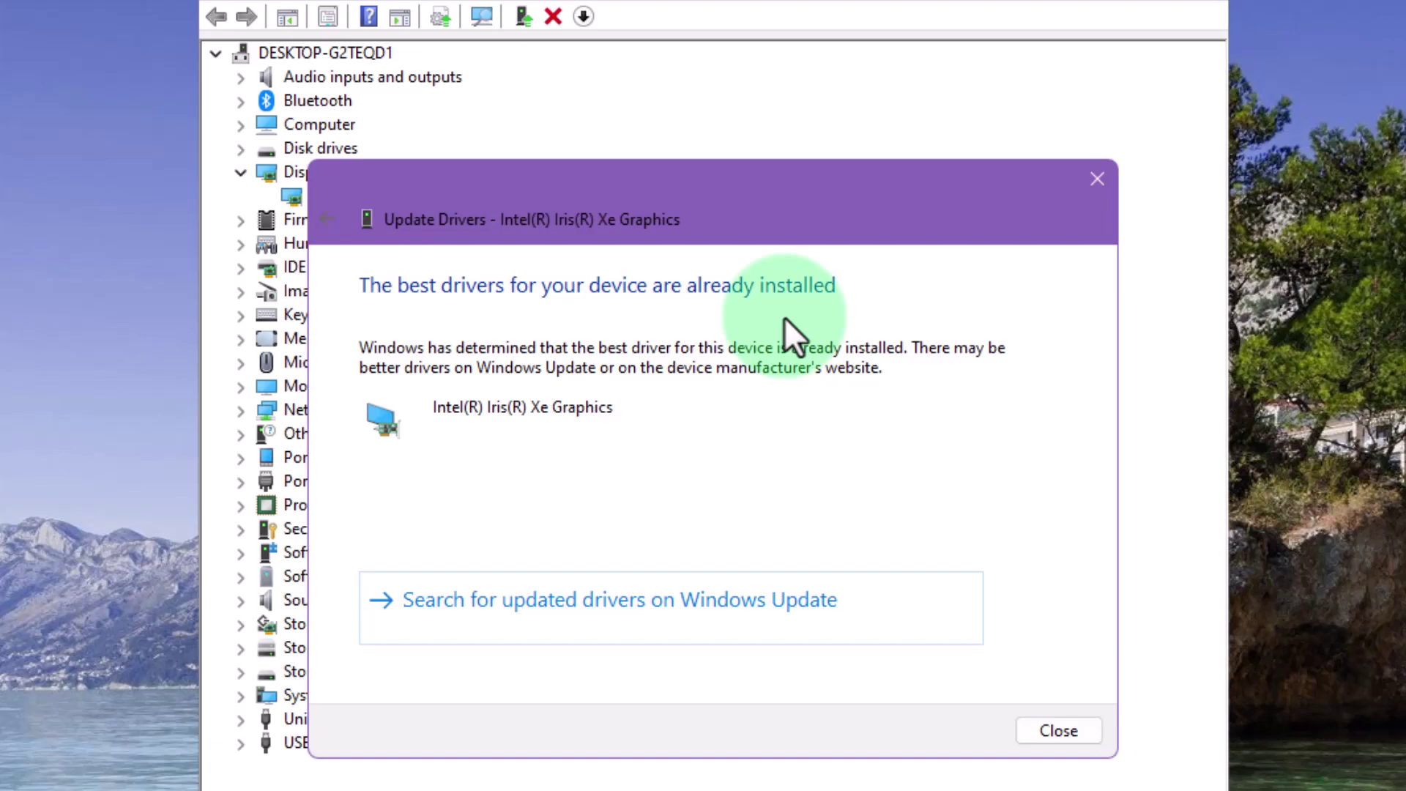
click(1097, 179)
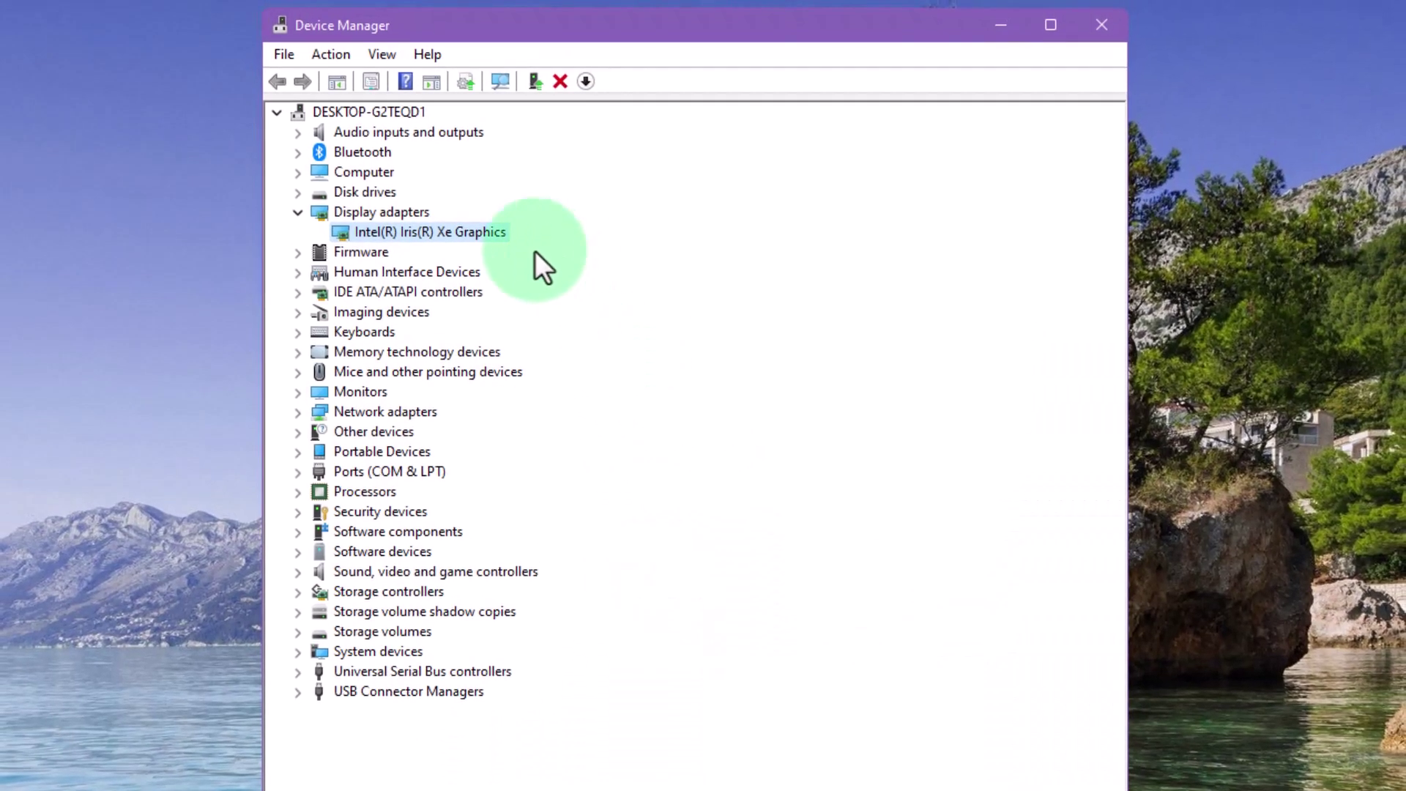
Review the driver search options for Intel(R) Iris(R) Xe Graphics and close them without updating
right_click(482, 232)
click(554, 250)
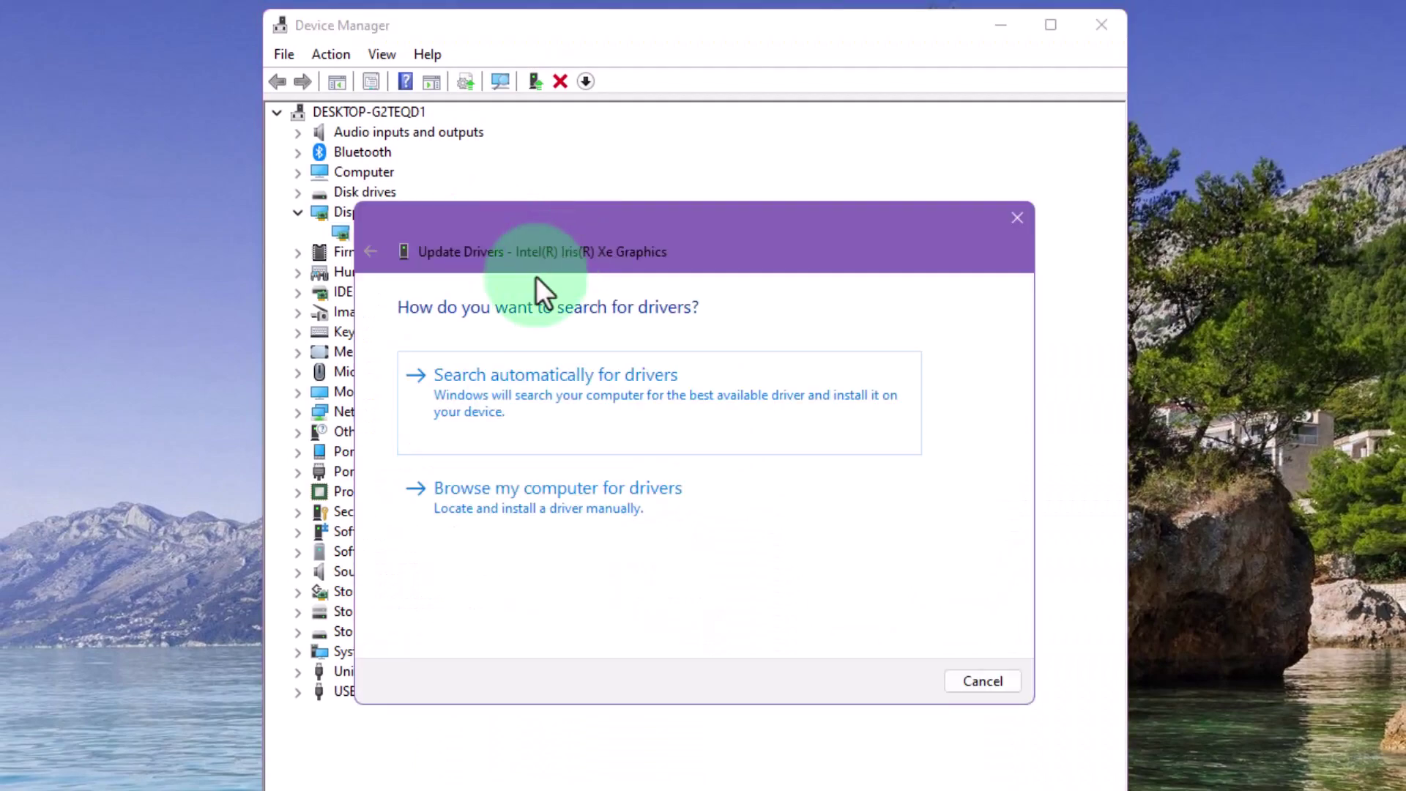
key(Escape)
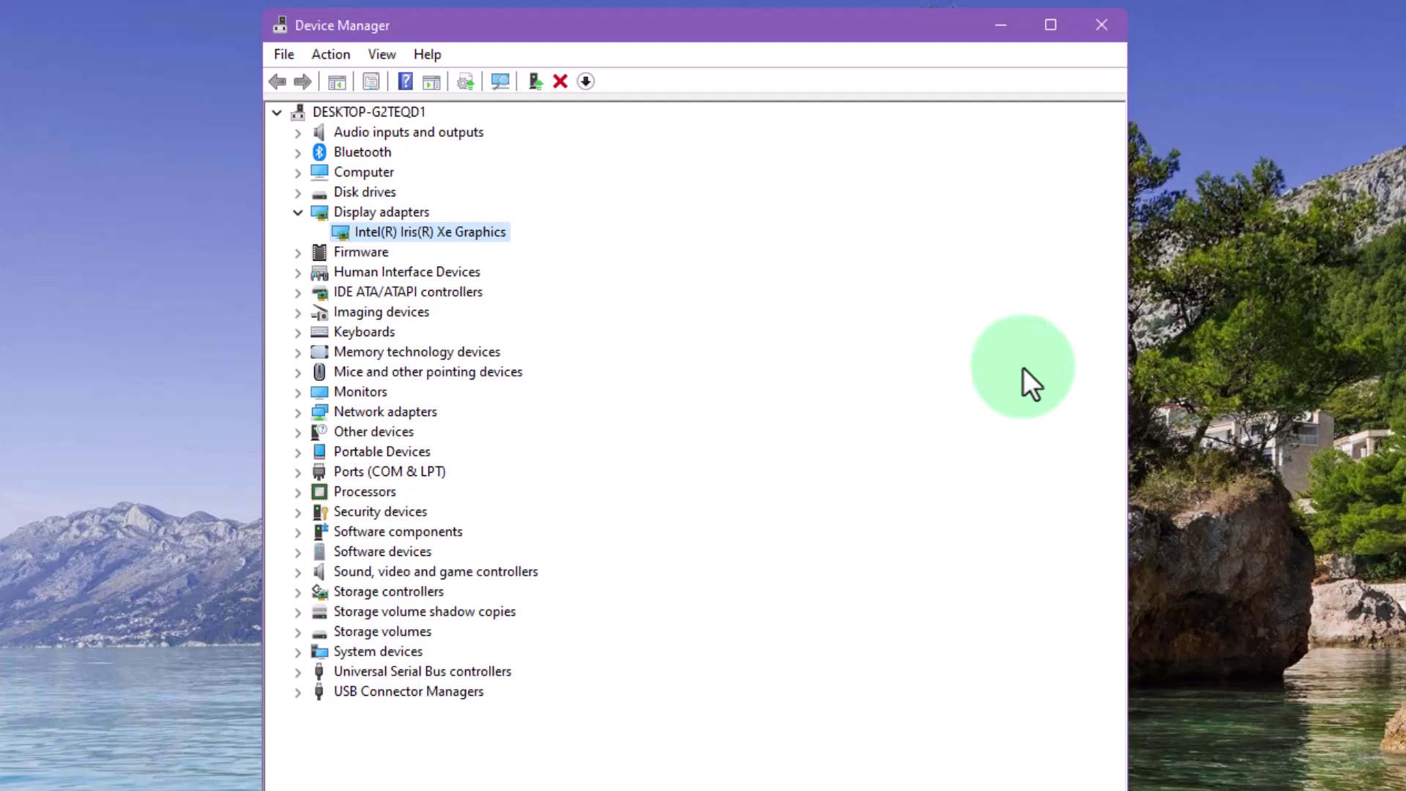
Check the device status in the properties of Trusted Platform Module 2.0 under Security devices and close them
double_click(362, 571)
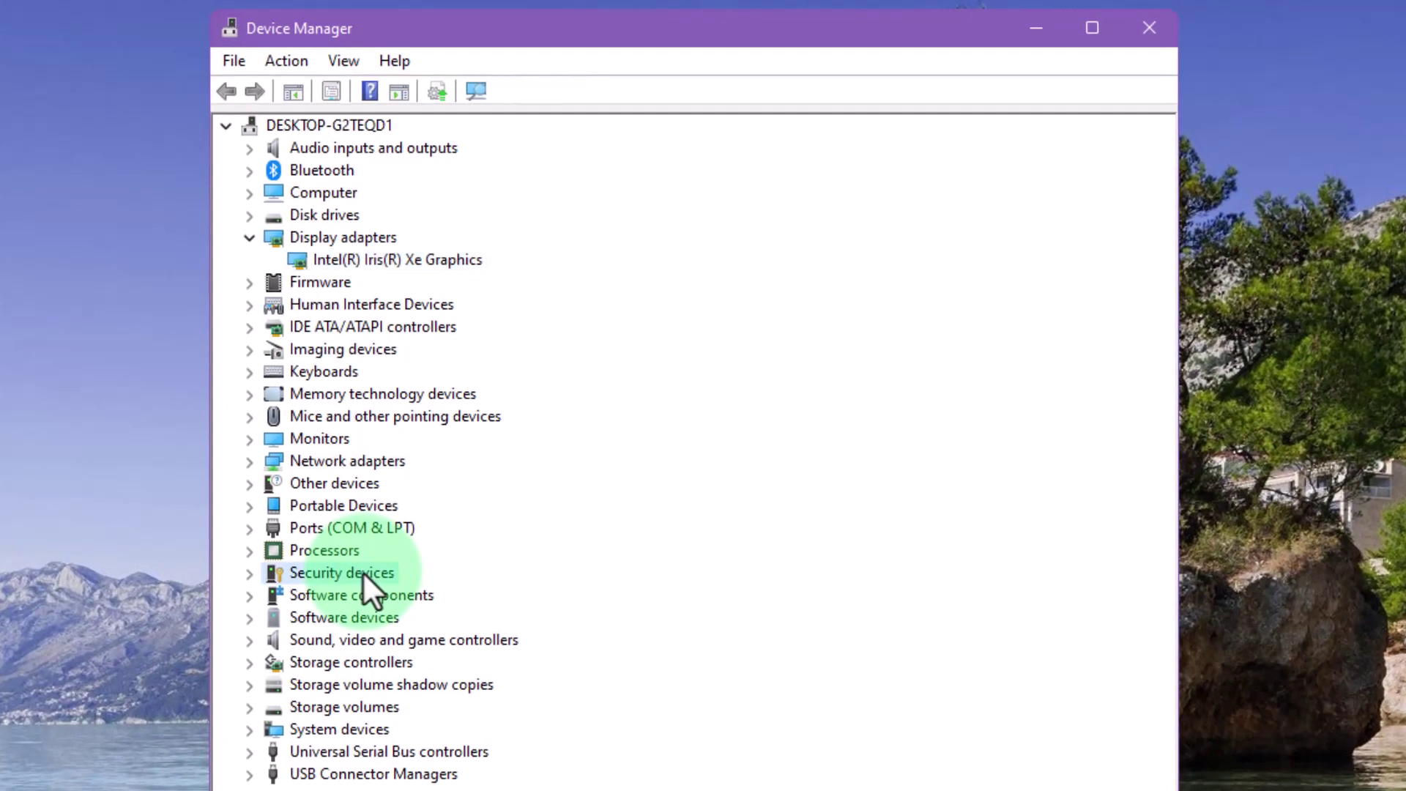
right_click(450, 587)
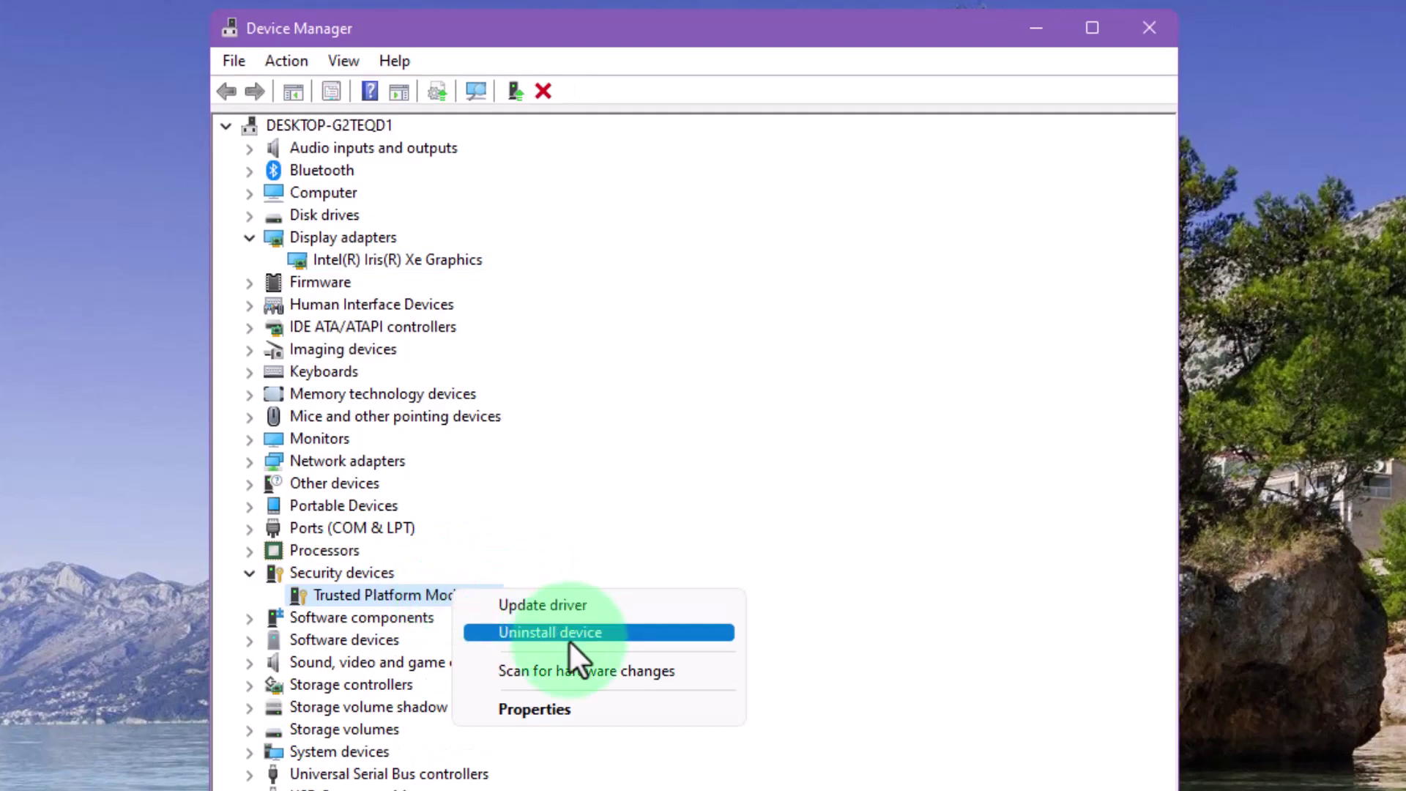
click(594, 712)
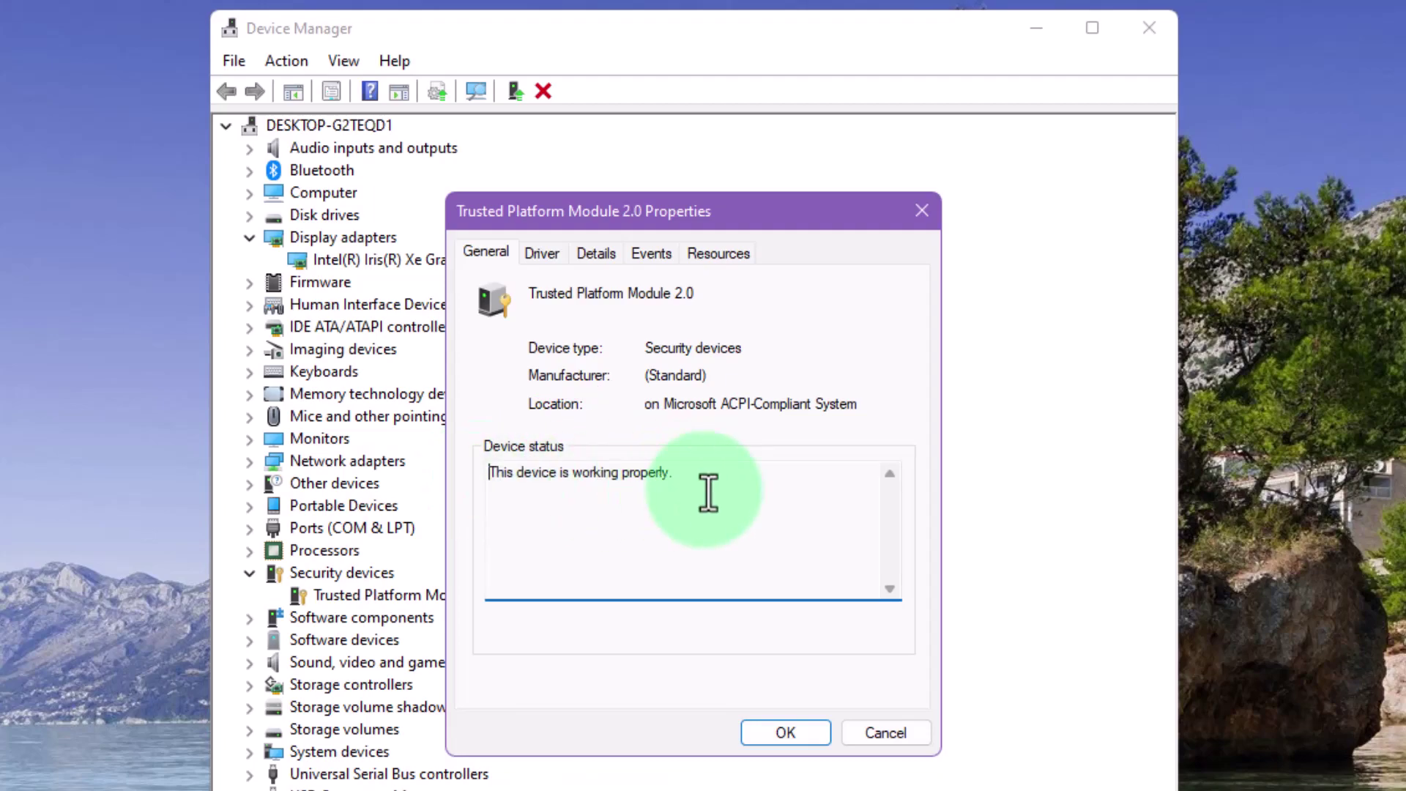
click(898, 729)
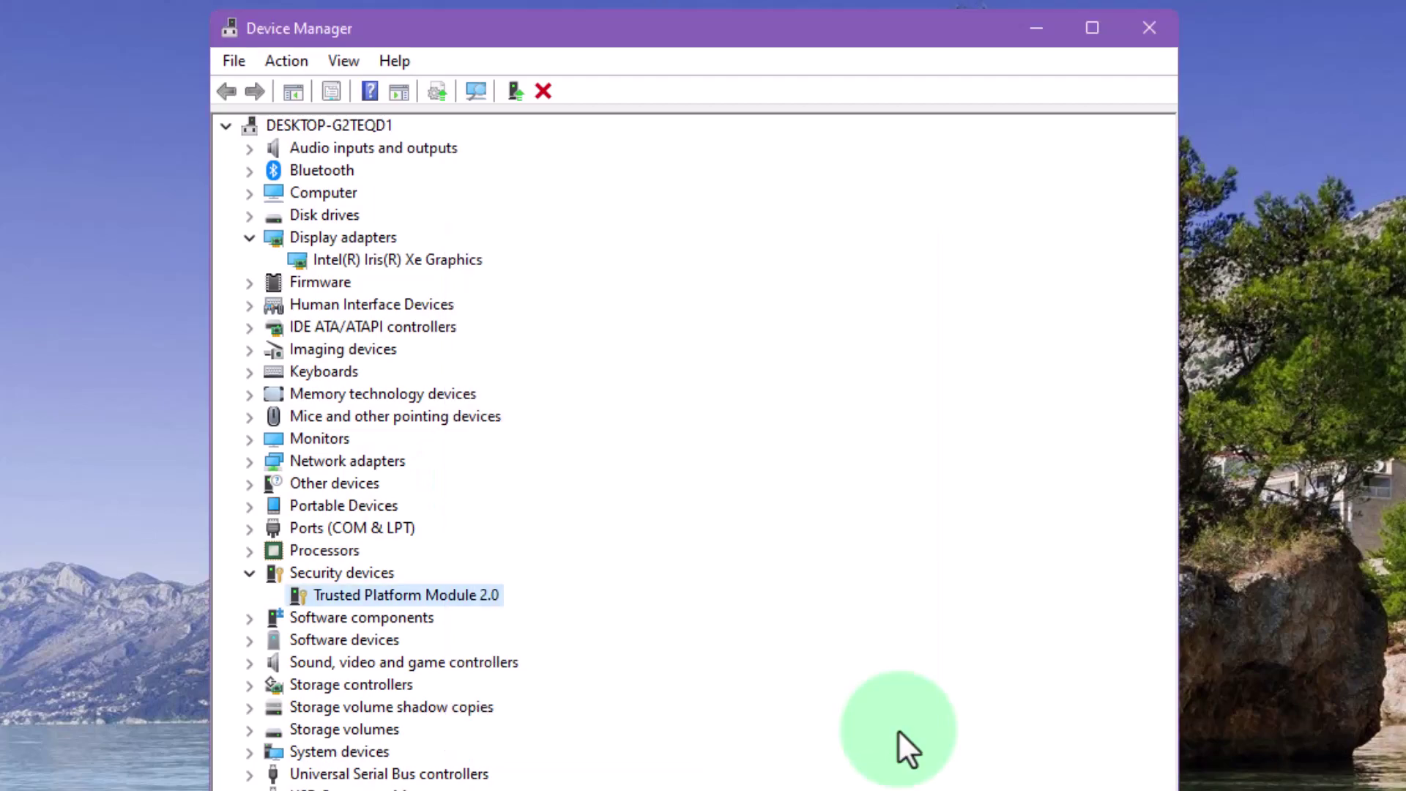
Collapse the Security devices and Display adapters categories and select Network adapters
click(250, 573)
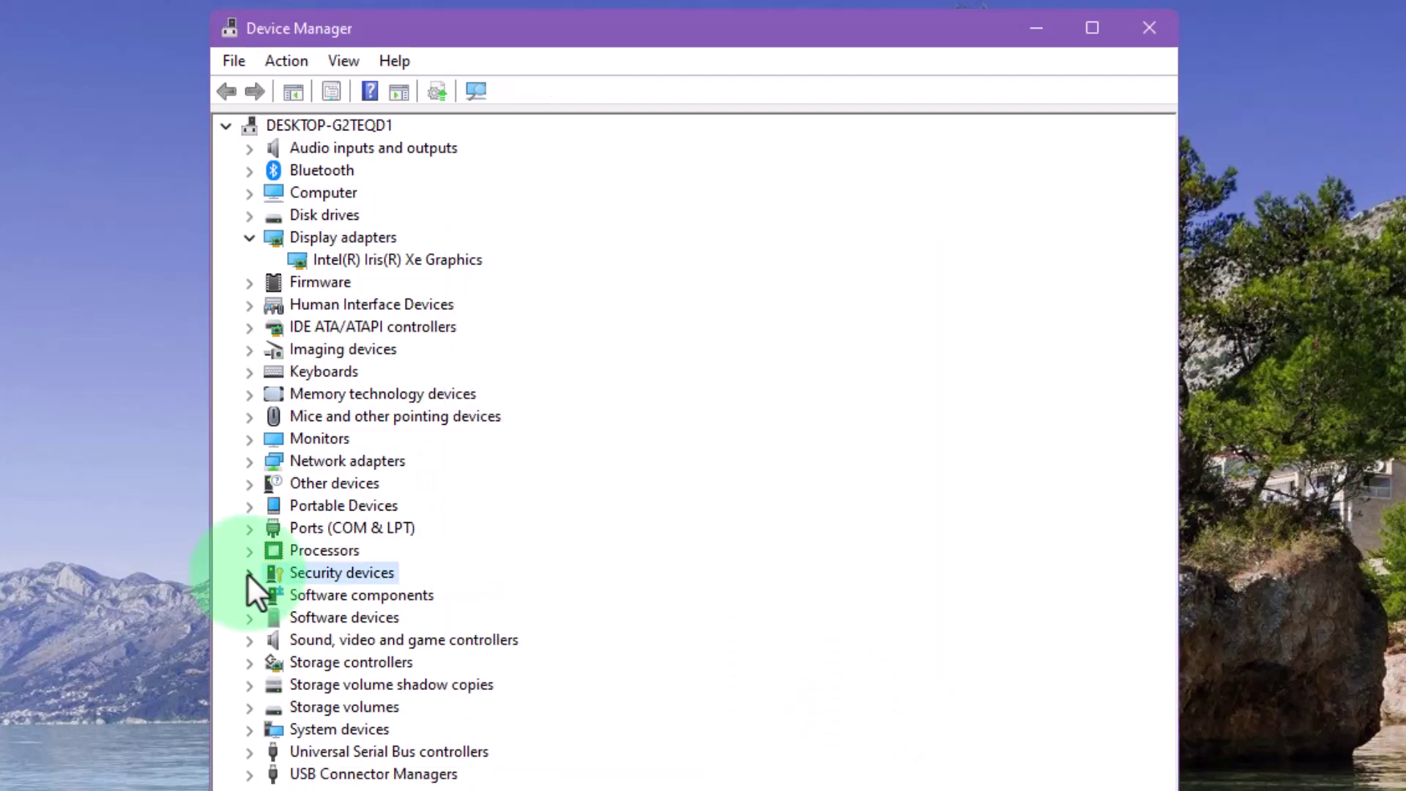
click(249, 237)
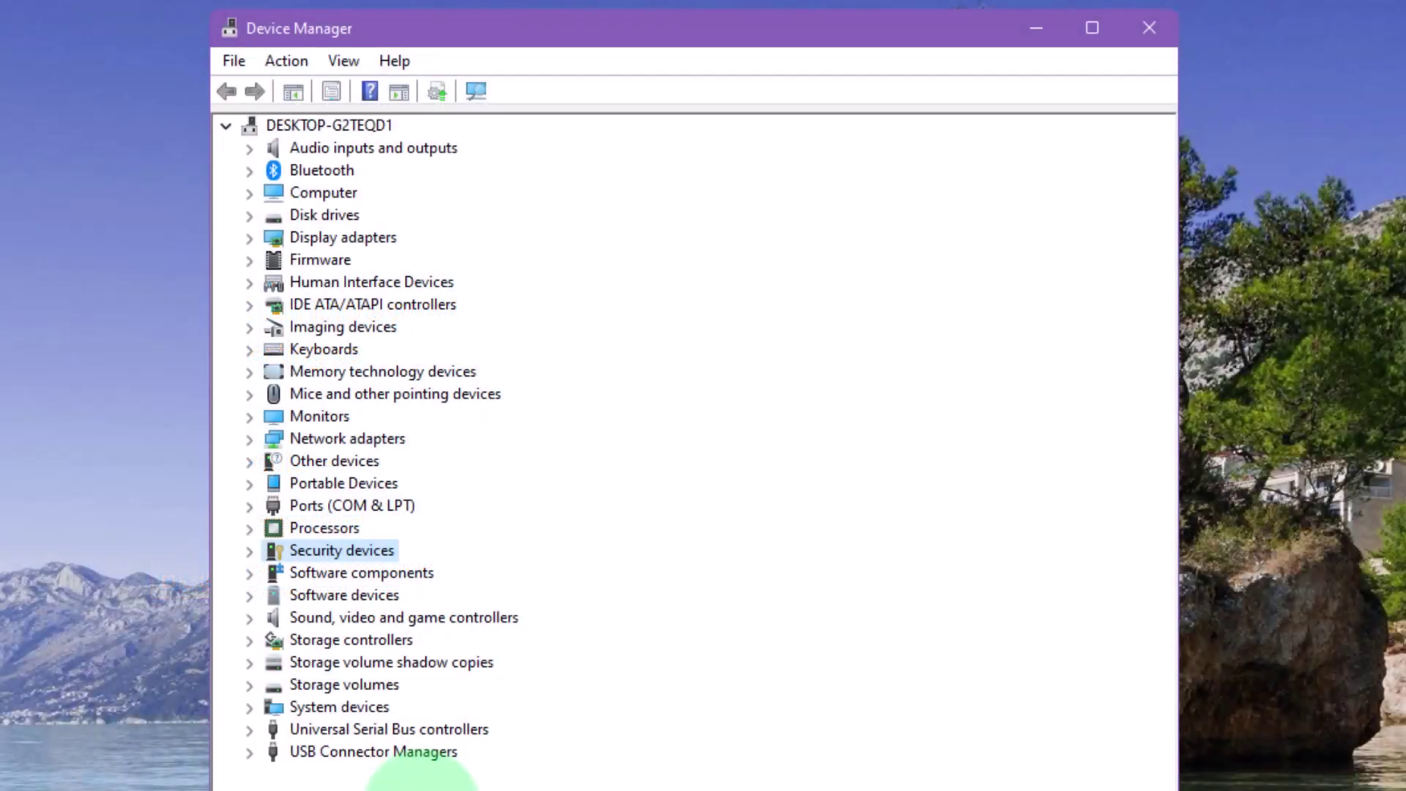
click(354, 236)
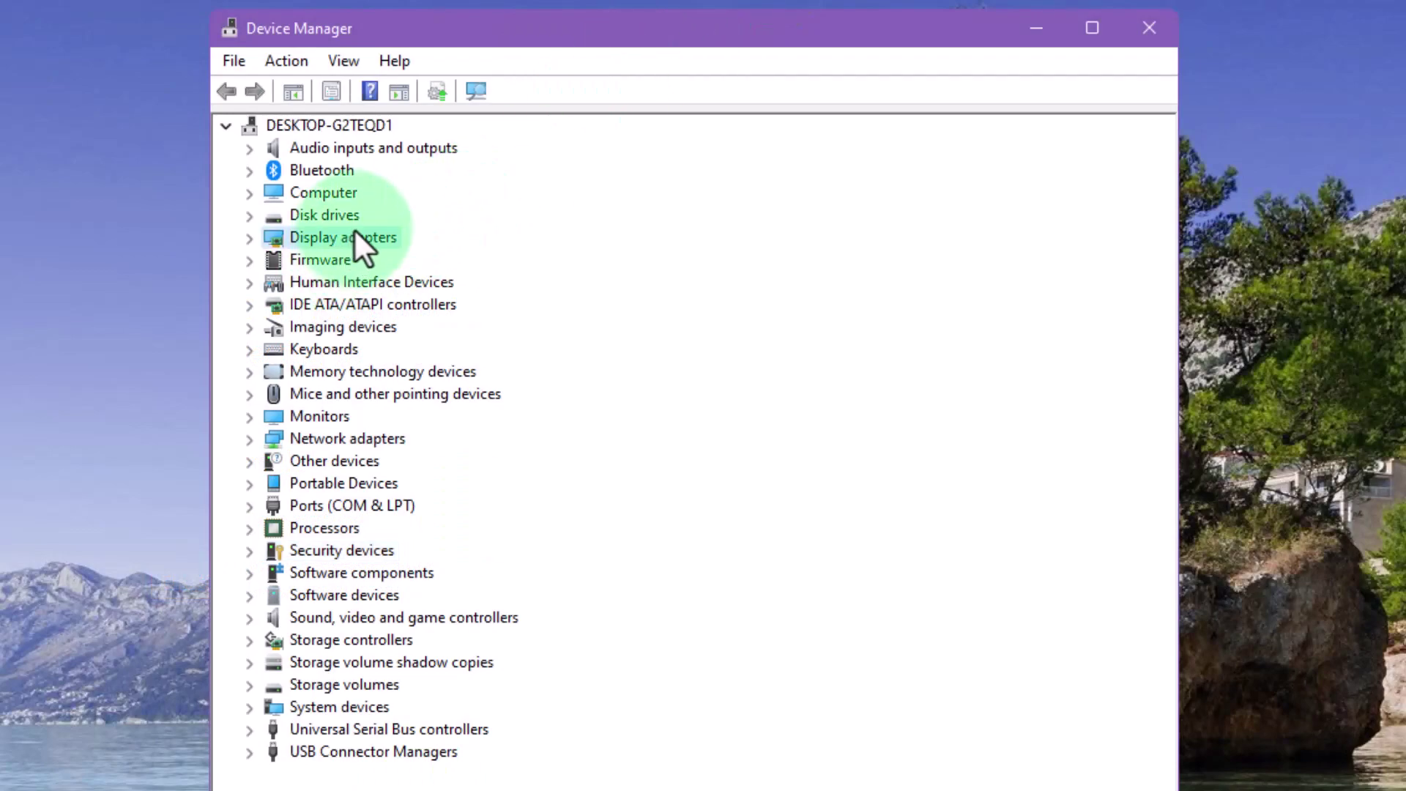
click(316, 438)
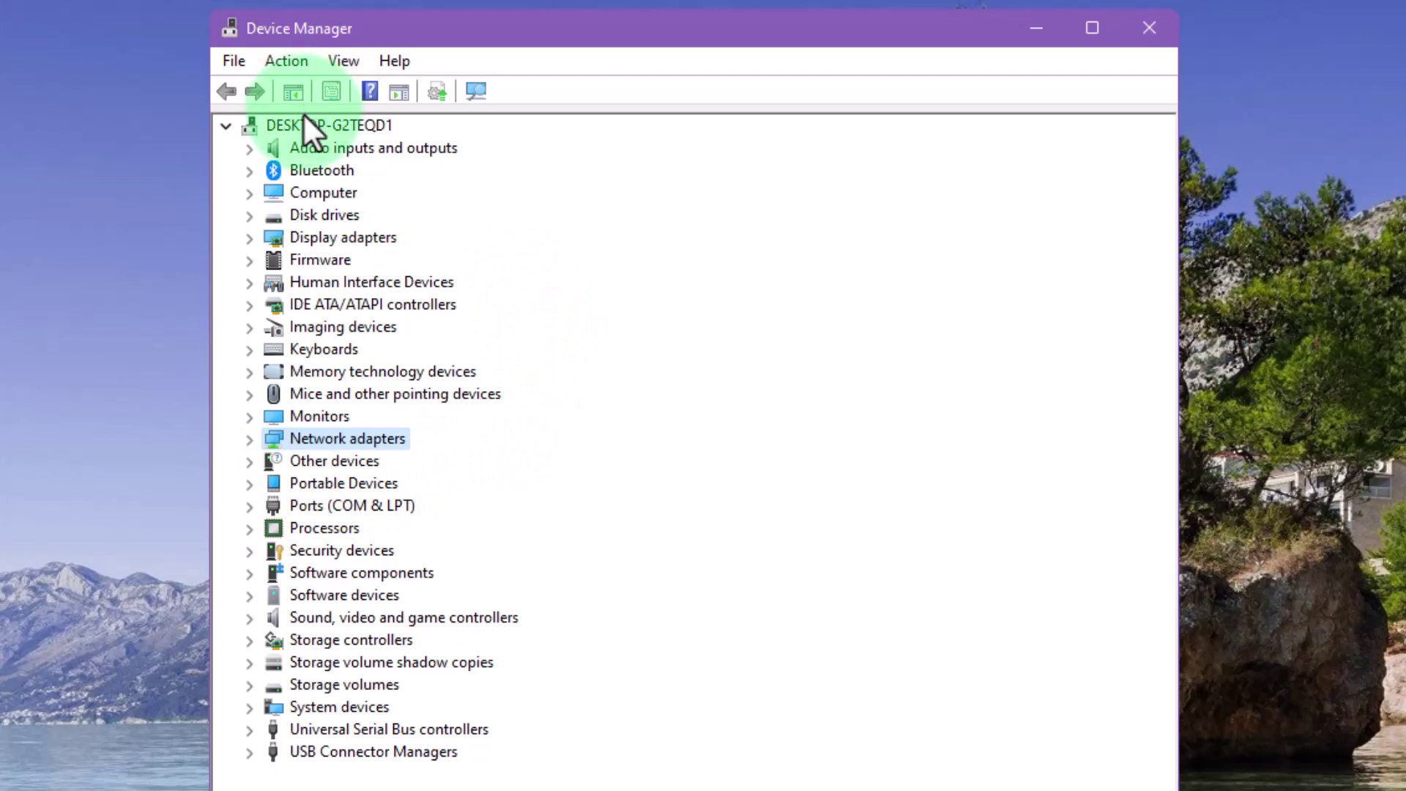